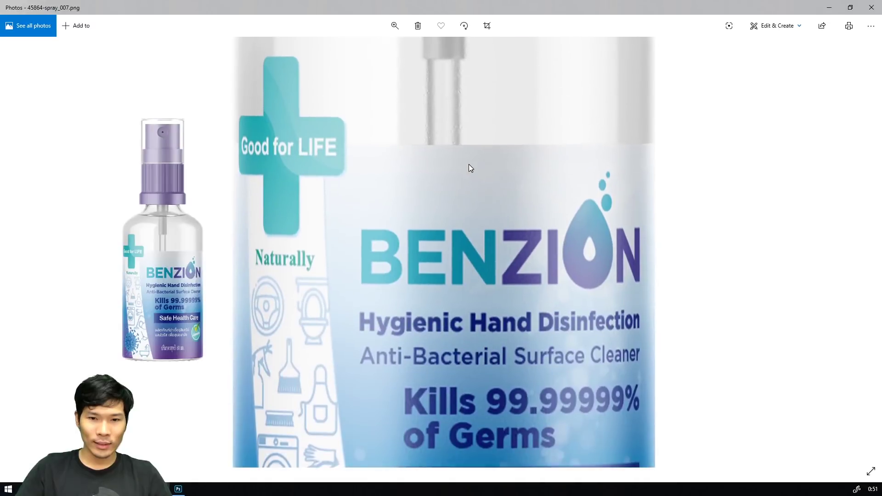
- Pan the zoomed spray bottle image to see the label bottom and the BENZION logo
{"action": "mouse_move", "coordinate": [479, 362]}
{"action": "left_mouse_down"}
{"action": "mouse_move", "coordinate": [482, 151]}
{"action": "mouse_move", "coordinate": [476, 228]}
{"action": "mouse_move", "coordinate": [396, 373]}
{"action": "left_mouse_up"}
{"action": "left_click_drag", "start_coordinate": [434, 212], "coordinate": [434, 324]}
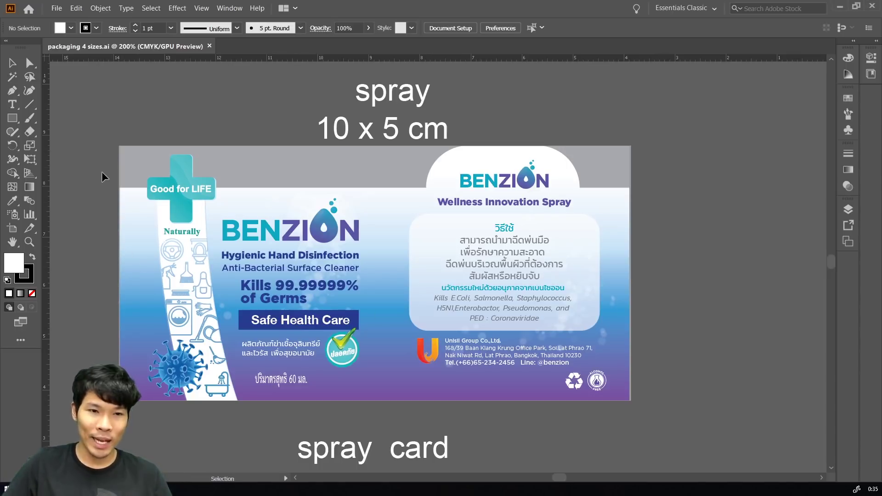
- Deselect the 10 x 5 cm spray label artwork and zoom in and out on its artboard
{"action": "left_click", "coordinate": [659, 394]}
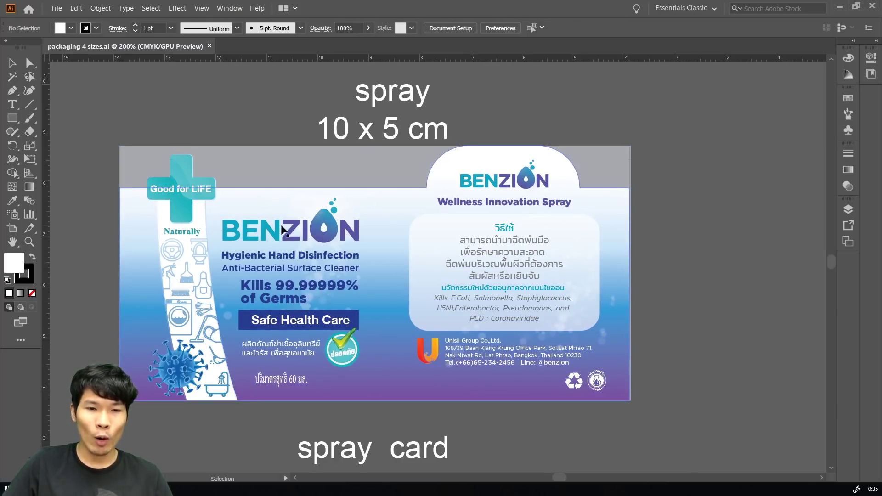
{"action": "scroll", "coordinate": [272, 232], "scroll_direction": "up", "scroll_amount": 1, "text": "alt"}
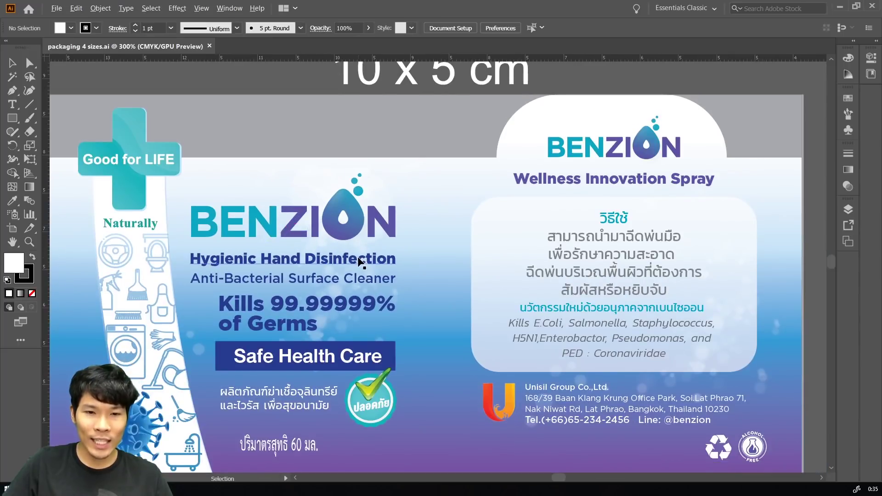
{"action": "scroll", "coordinate": [349, 228], "scroll_direction": "down", "scroll_amount": 1, "text": "alt"}
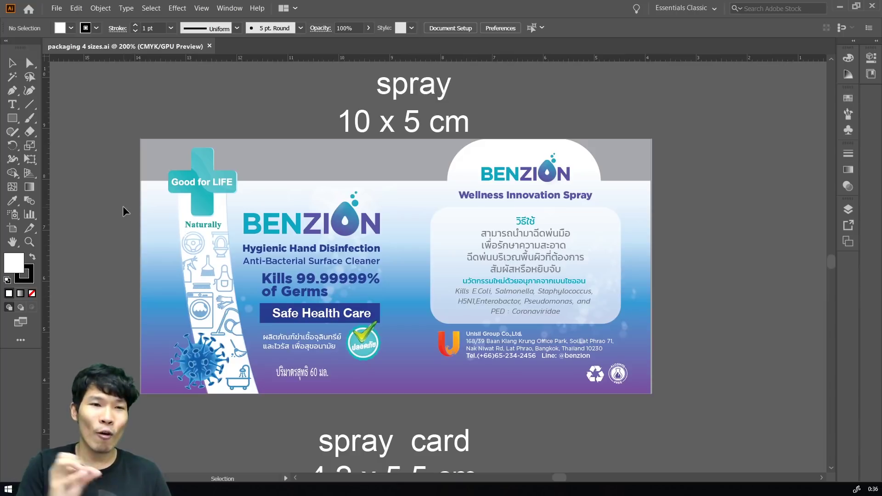
{"action": "left_click", "coordinate": [56, 8]}
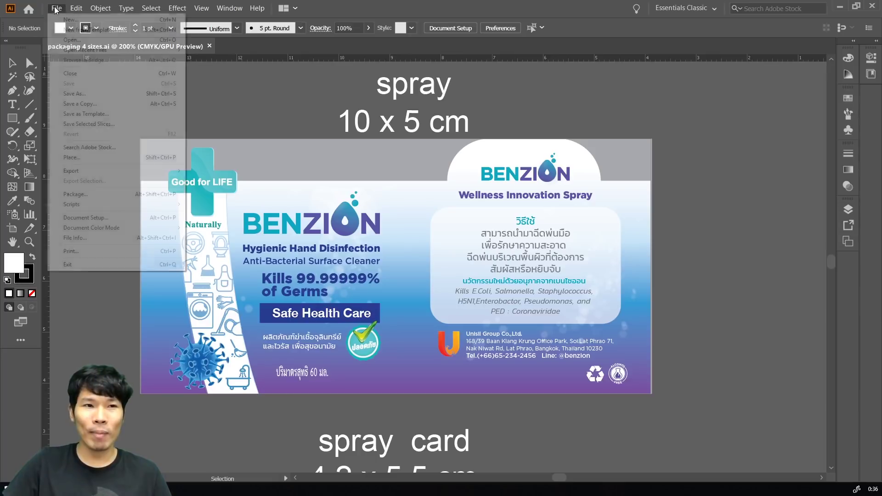
{"action": "mouse_move", "coordinate": [71, 171]}
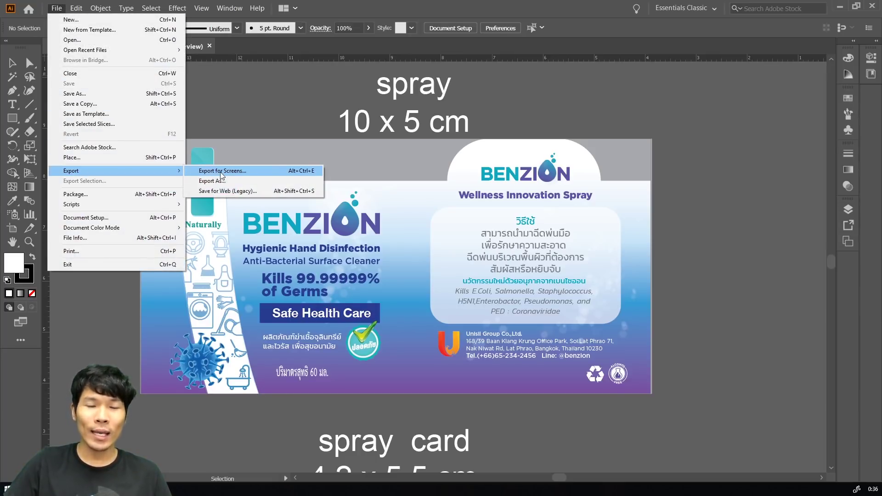
- Start an export to the Desktop, then cancel it and switch to the Artboard tool
{"action": "left_click", "coordinate": [212, 181]}
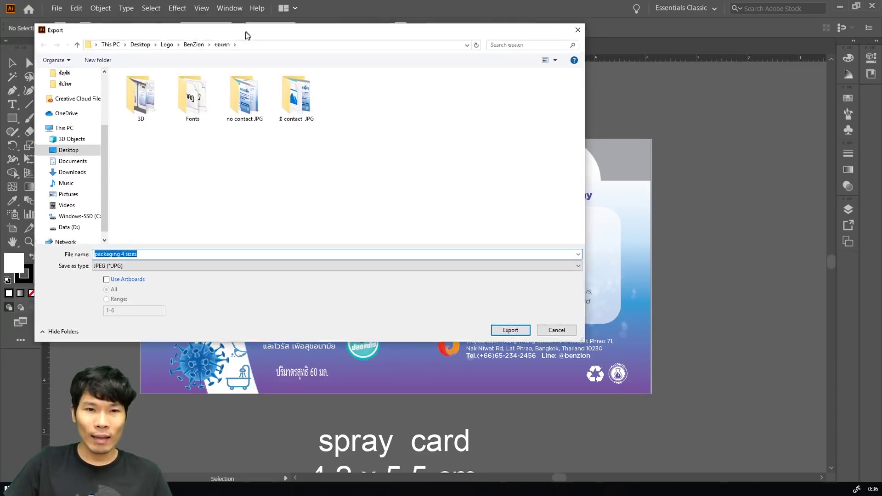
{"action": "scroll", "coordinate": [54, 148], "scroll_direction": "up", "scroll_amount": 1}
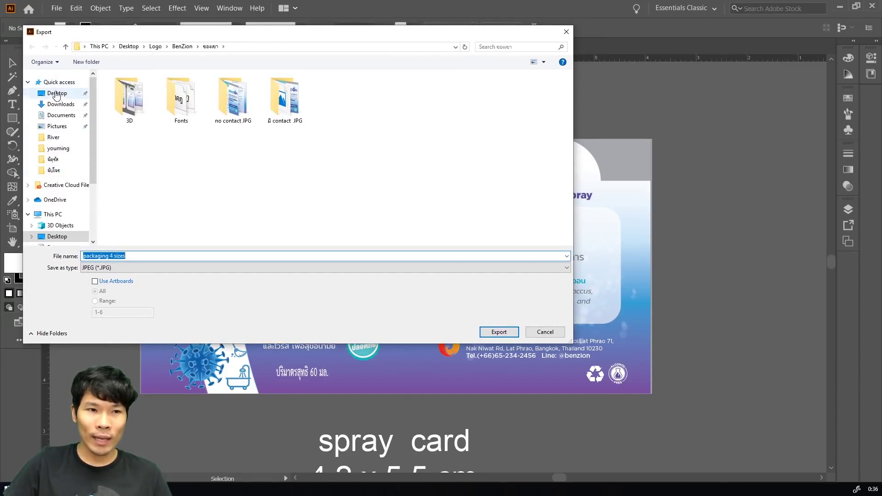
{"action": "left_click", "coordinate": [57, 94]}
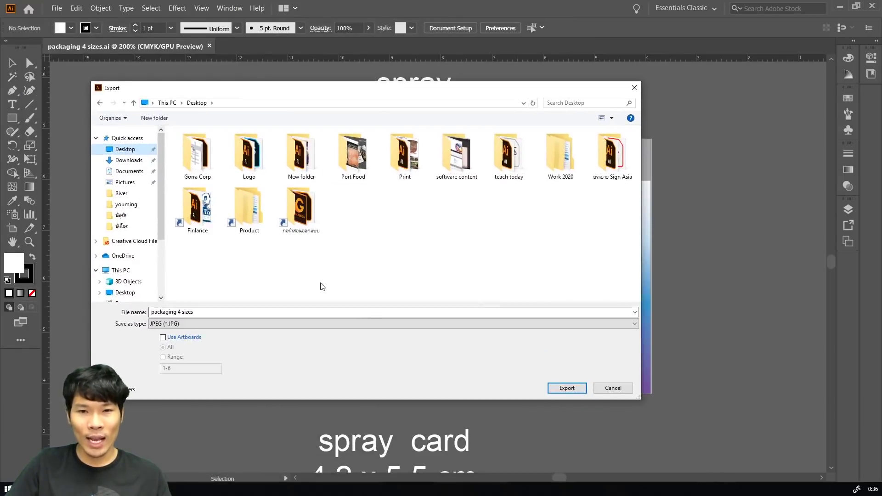
{"action": "left_click", "coordinate": [613, 388]}
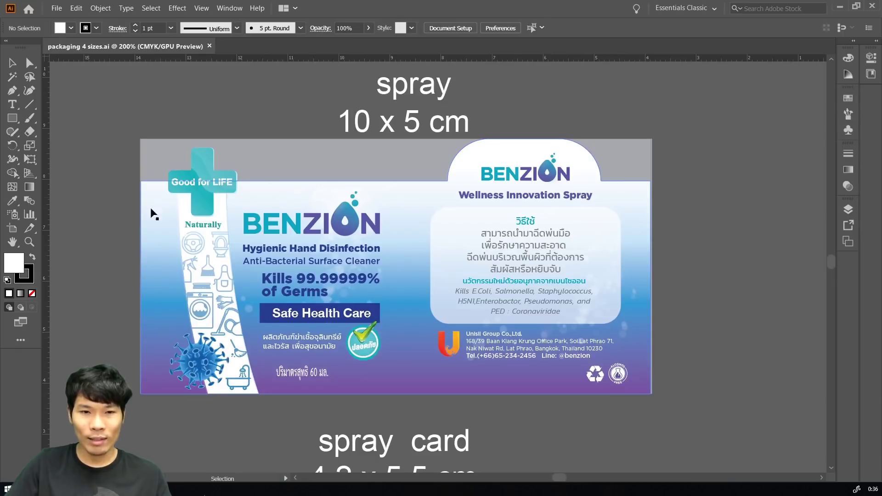
{"action": "key", "text": "shift+o"}
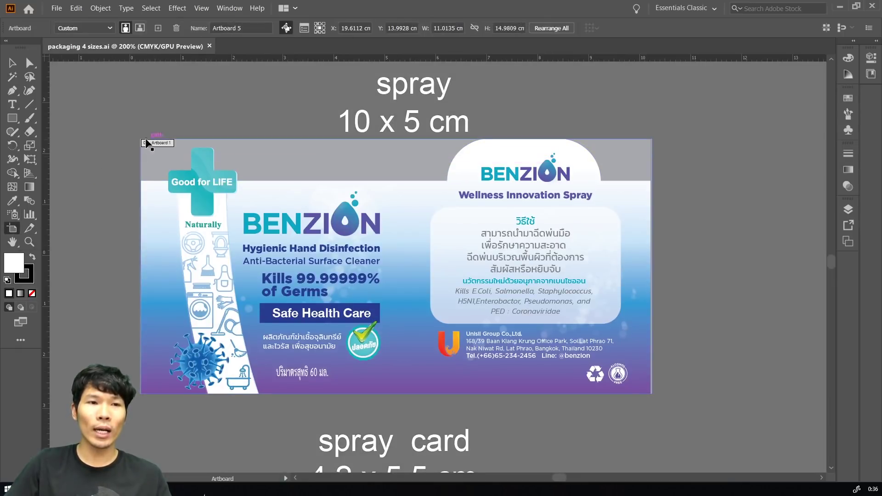
- Reopen Export As for 'packaging 4 sizes' and tick Use Artboards
{"action": "left_click", "coordinate": [56, 8]}
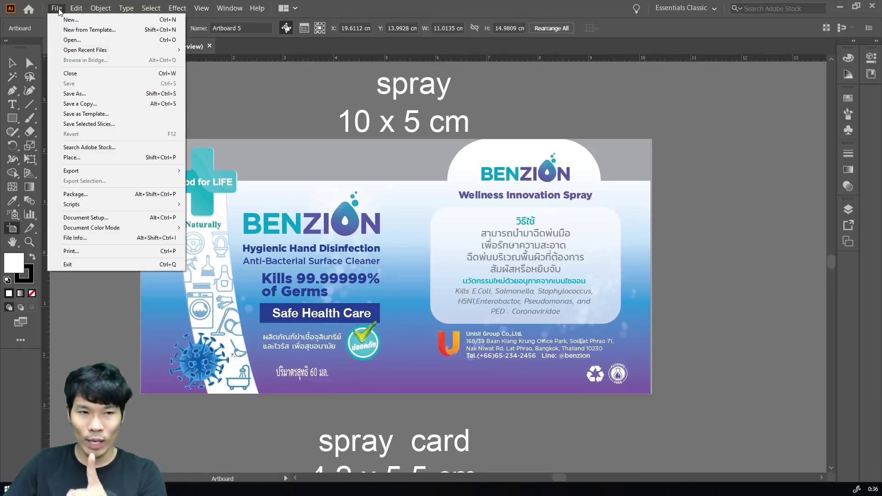
{"action": "mouse_move", "coordinate": [71, 171]}
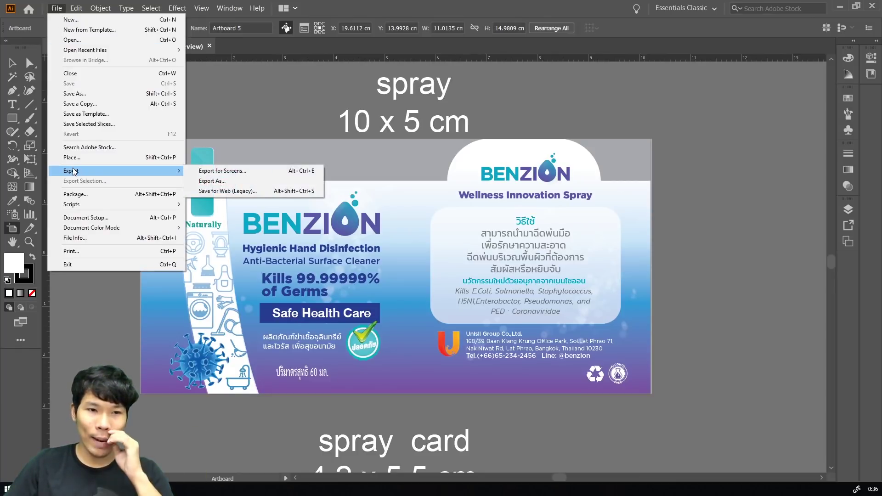
{"action": "left_click", "coordinate": [240, 181]}
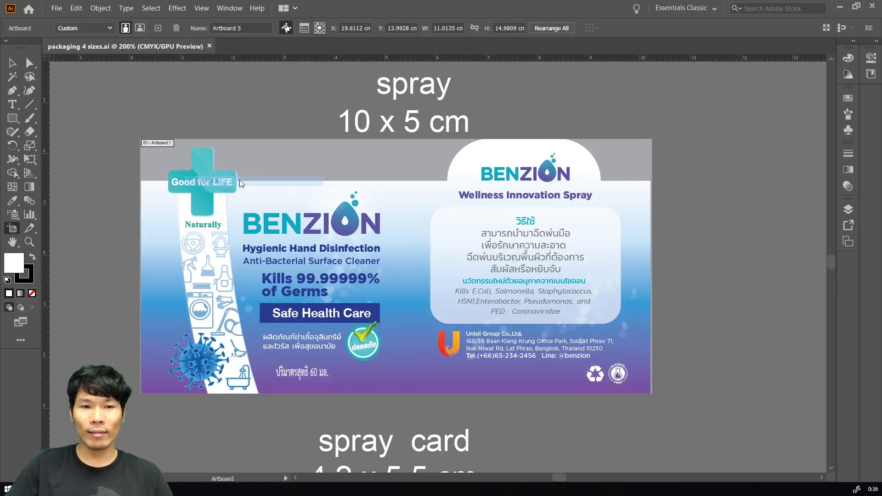
{"action": "left_click", "coordinate": [121, 150]}
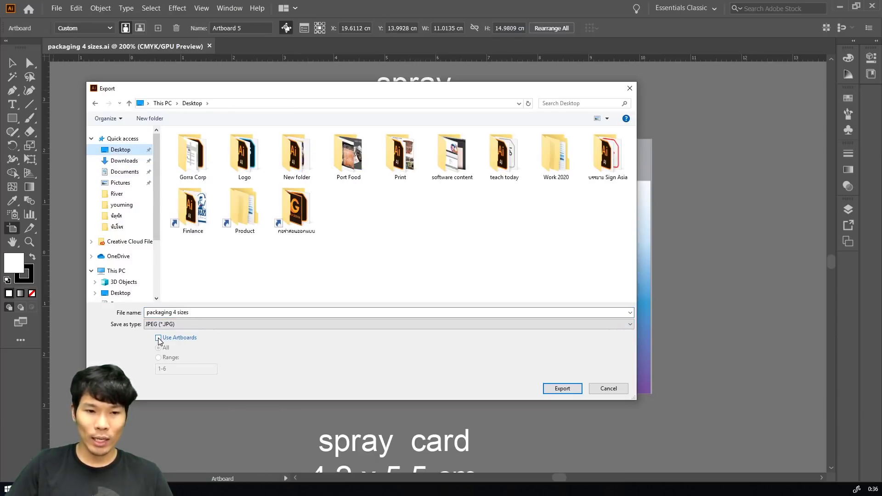
{"action": "key", "text": "super+plus"}
{"action": "key", "text": "super+plus"}
{"action": "left_click", "coordinate": [201, 45]}
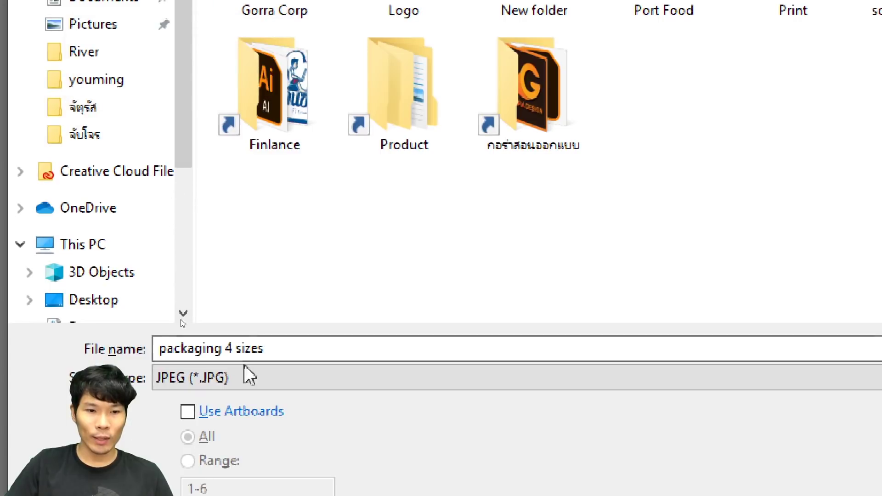
{"action": "left_click", "coordinate": [188, 412]}
{"action": "key", "text": "super+Escape"}
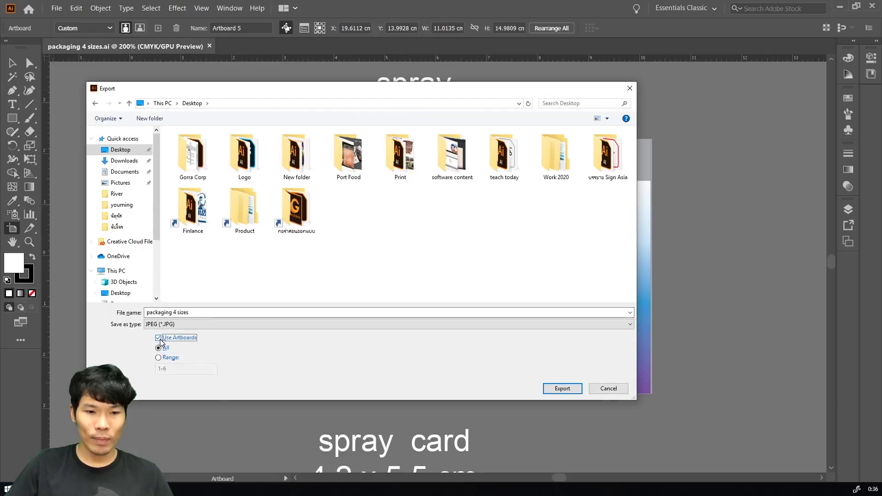
{"action": "key", "text": "super+plus"}
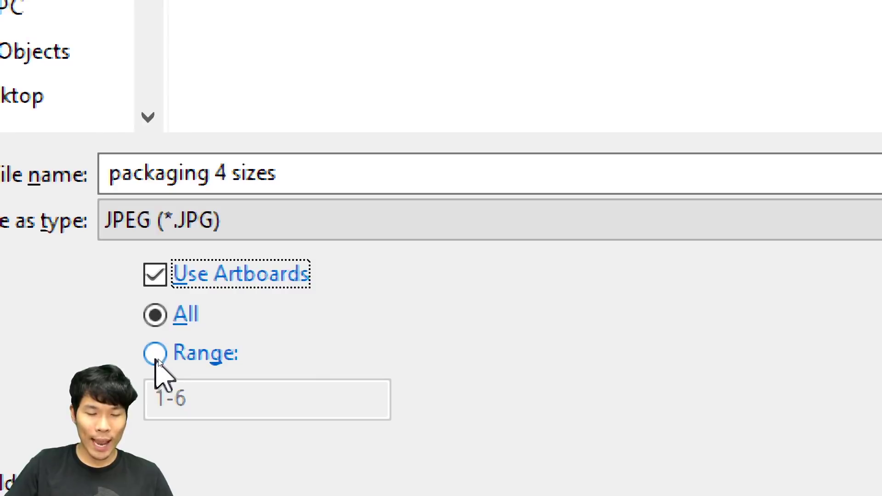
- Limit the JPEG export to artboard range 1 and export it
{"action": "left_click", "coordinate": [156, 361]}
{"action": "left_click_drag", "start_coordinate": [205, 401], "coordinate": [173, 400]}
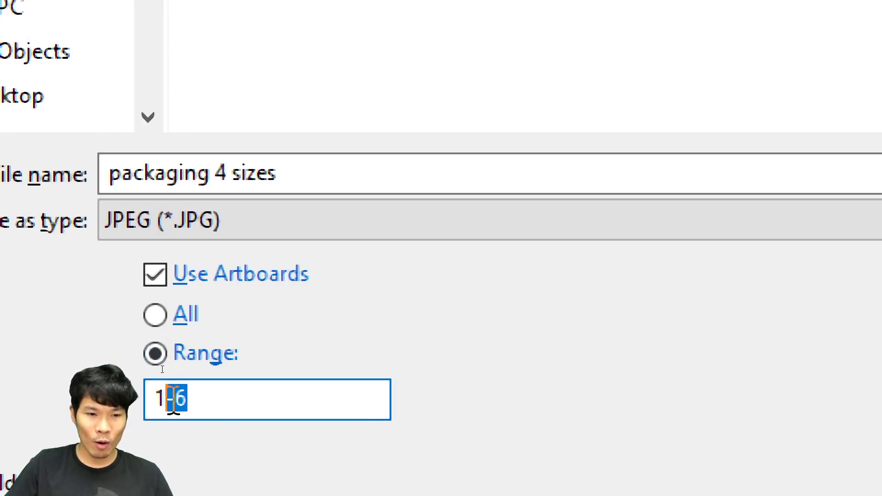
{"action": "key", "text": "BackSpace"}
{"action": "key", "text": "BackSpace"}
{"action": "type", "text": "1"}
{"action": "key", "text": "super+Escape"}
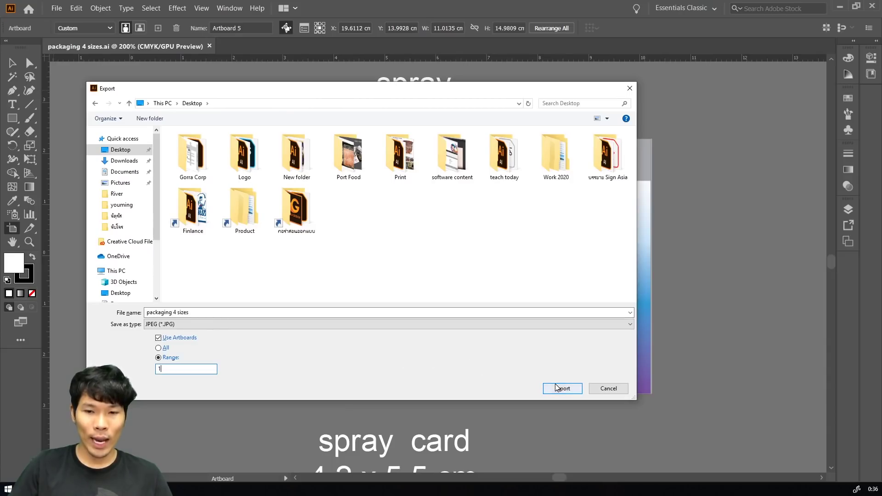
{"action": "left_click", "coordinate": [557, 388]}
- Set JPEG Options to RGB colour and High (300 ppi) resolution, confirm, and minimise Illustrator
{"action": "left_click_drag", "start_coordinate": [432, 189], "coordinate": [376, 147]}
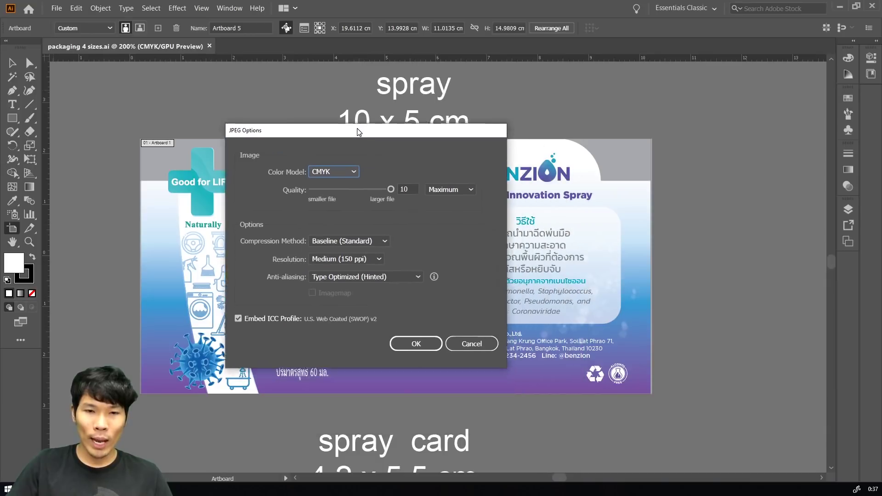
{"action": "key", "text": "super+plus"}
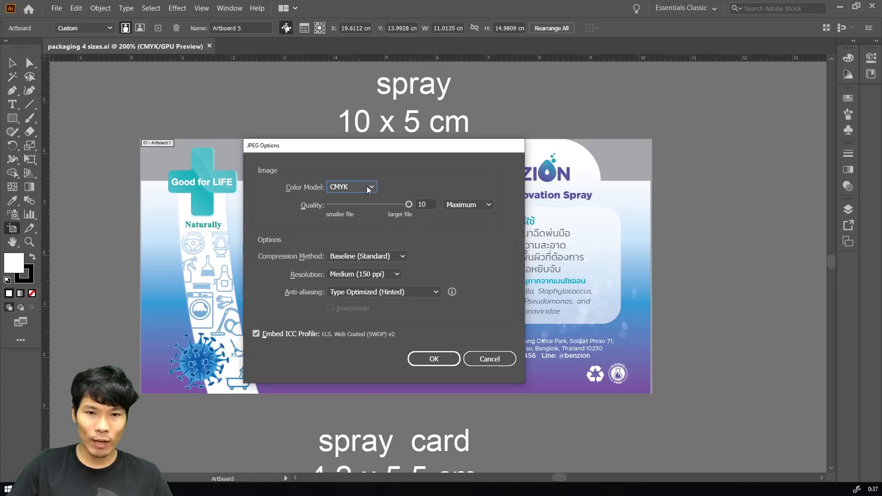
{"action": "left_click", "coordinate": [367, 187]}
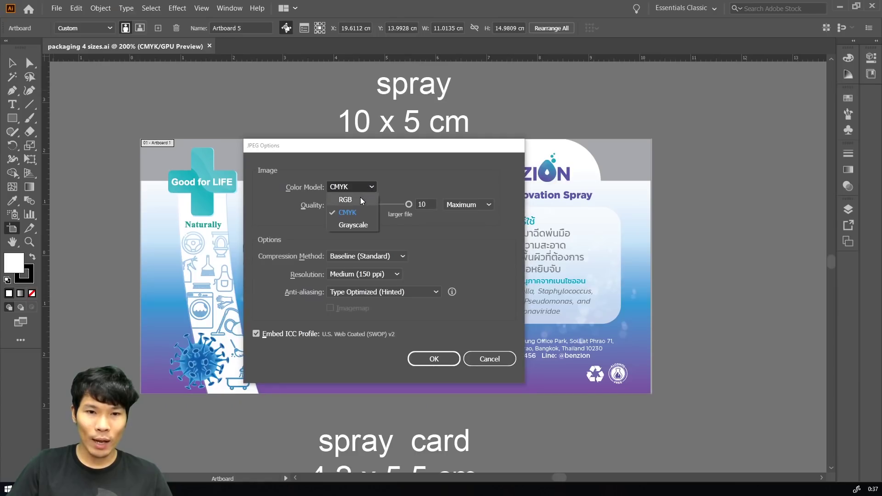
{"action": "left_click", "coordinate": [361, 201]}
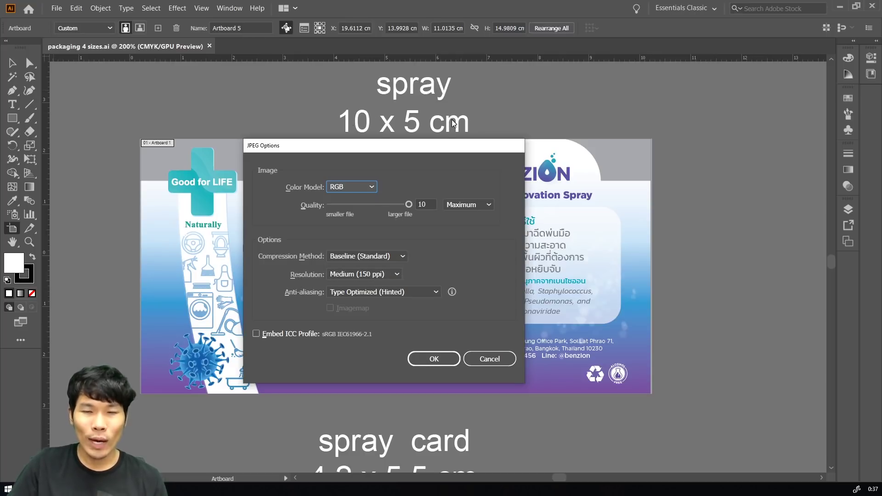
{"action": "left_click", "coordinate": [350, 276]}
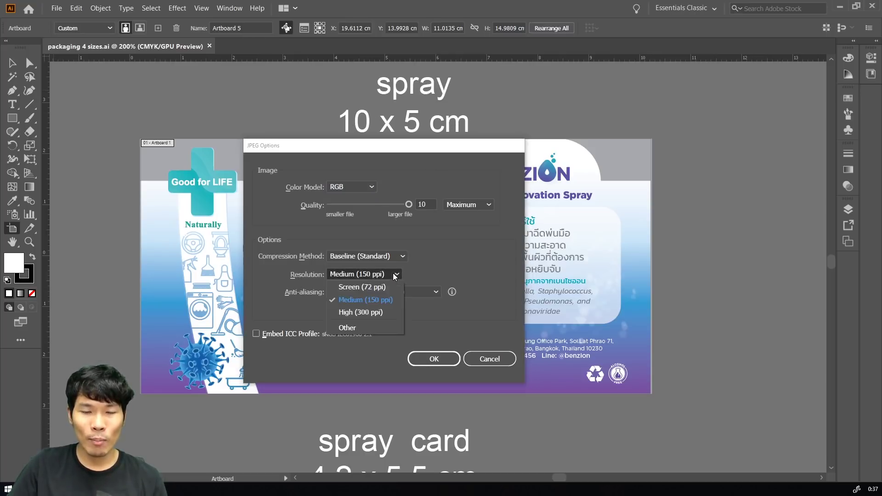
{"action": "left_click", "coordinate": [380, 313]}
{"action": "left_click", "coordinate": [434, 360]}
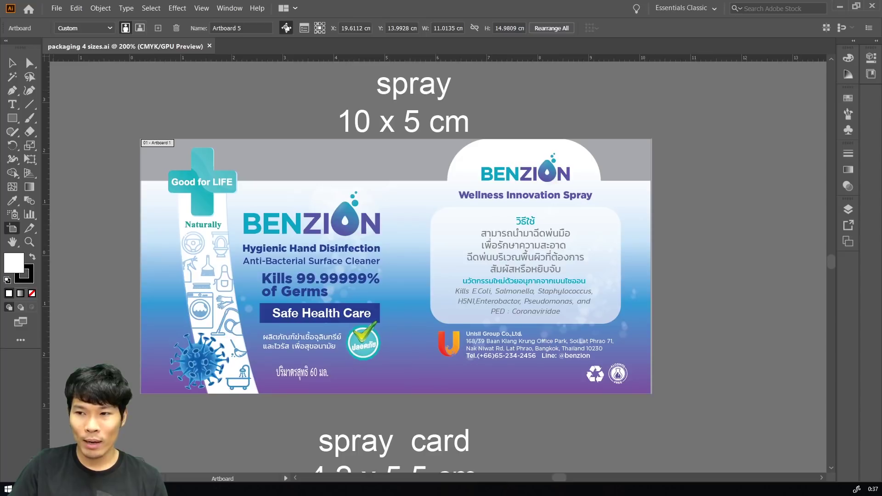
{"action": "left_click", "coordinate": [877, 7]}
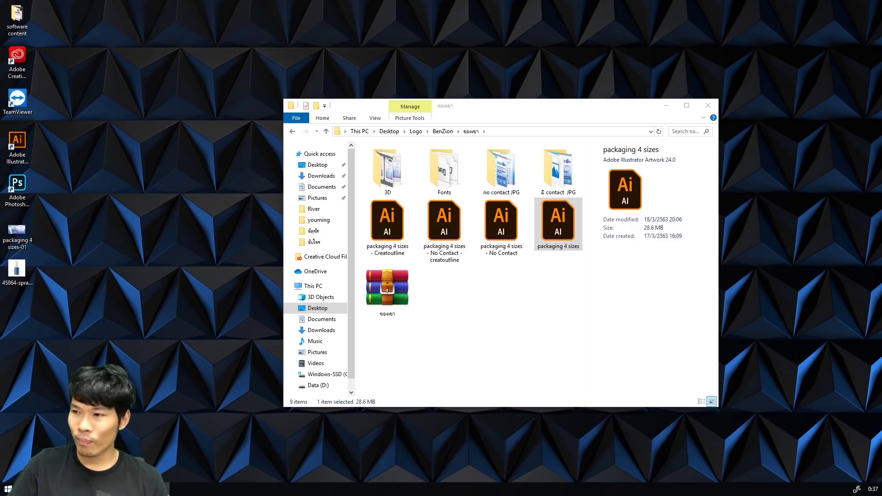
- Check the exported 'packaging 4 sizes-01.jpg' label, then open the 45864-spray_007 mockup image
{"action": "left_click", "coordinate": [593, 23]}
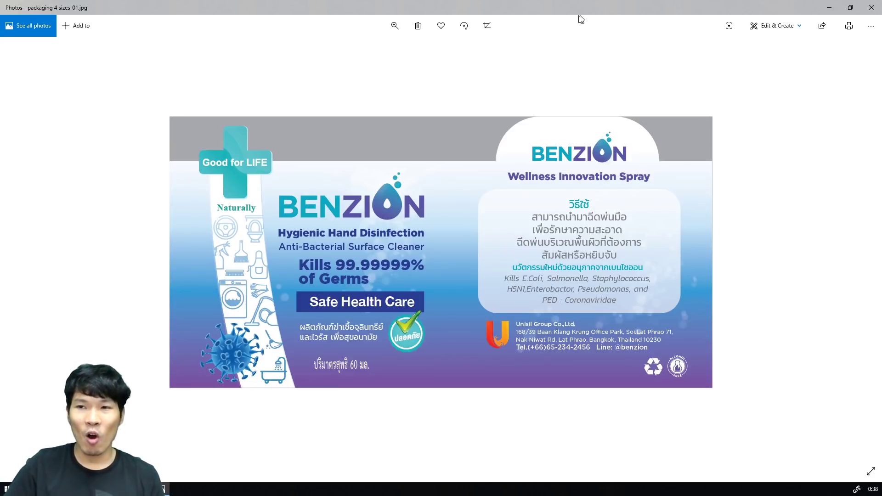
{"action": "left_click", "coordinate": [832, 8]}
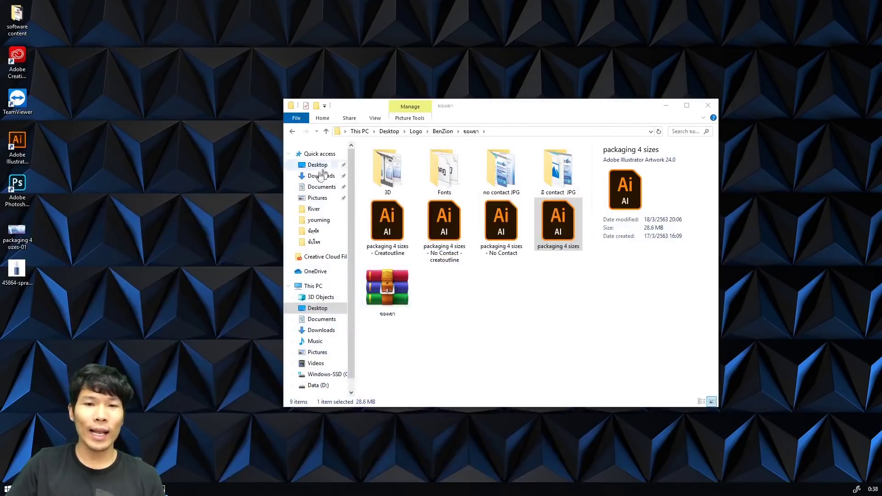
{"action": "double_click", "coordinate": [19, 273]}
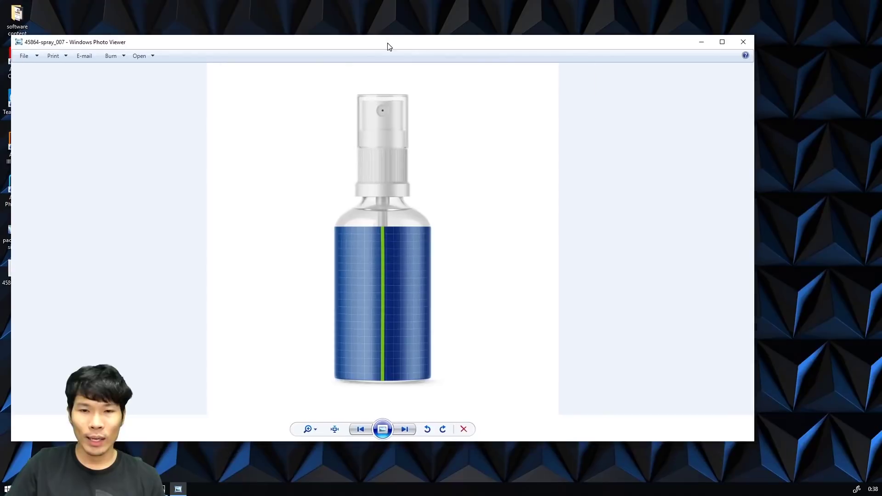
{"action": "left_click_drag", "start_coordinate": [388, 45], "coordinate": [390, 45]}
{"action": "left_click", "coordinate": [724, 41]}
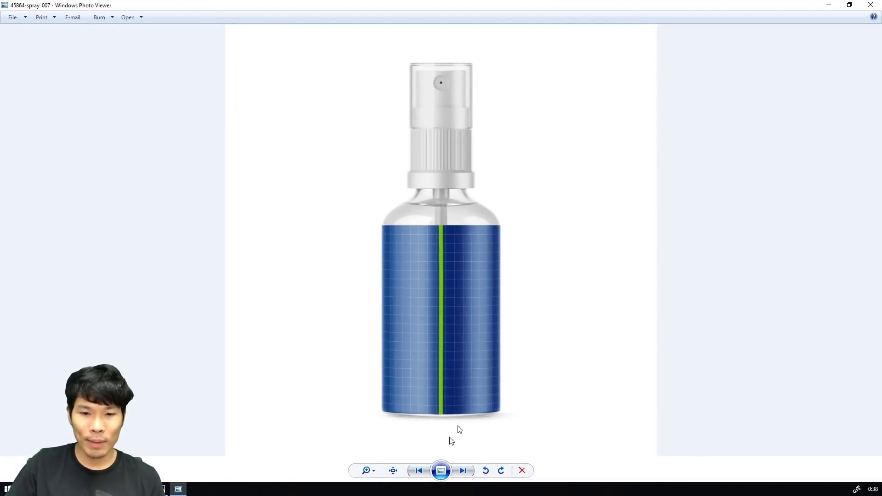
{"action": "left_click", "coordinate": [376, 477]}
{"action": "left_click_drag", "start_coordinate": [371, 467], "coordinate": [374, 463]}
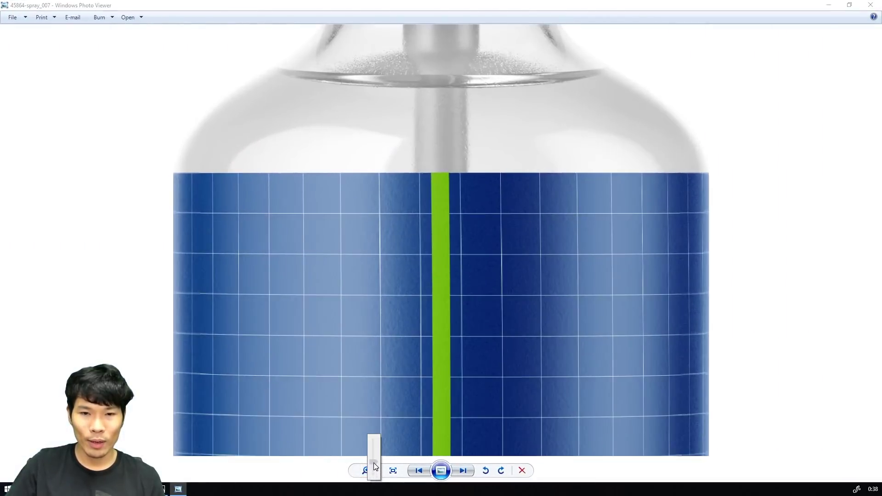
{"action": "left_click_drag", "start_coordinate": [456, 252], "coordinate": [454, 388]}
{"action": "left_click_drag", "start_coordinate": [486, 97], "coordinate": [481, 321]}
{"action": "mouse_move", "coordinate": [496, 232]}
{"action": "left_mouse_down"}
{"action": "mouse_move", "coordinate": [490, 371]}
{"action": "mouse_move", "coordinate": [471, 99]}
{"action": "left_mouse_up"}
{"action": "mouse_move", "coordinate": [474, 343]}
{"action": "left_mouse_down"}
{"action": "mouse_move", "coordinate": [459, 218]}
{"action": "mouse_move", "coordinate": [468, 166]}
{"action": "left_mouse_up"}
{"action": "left_click", "coordinate": [879, 5]}
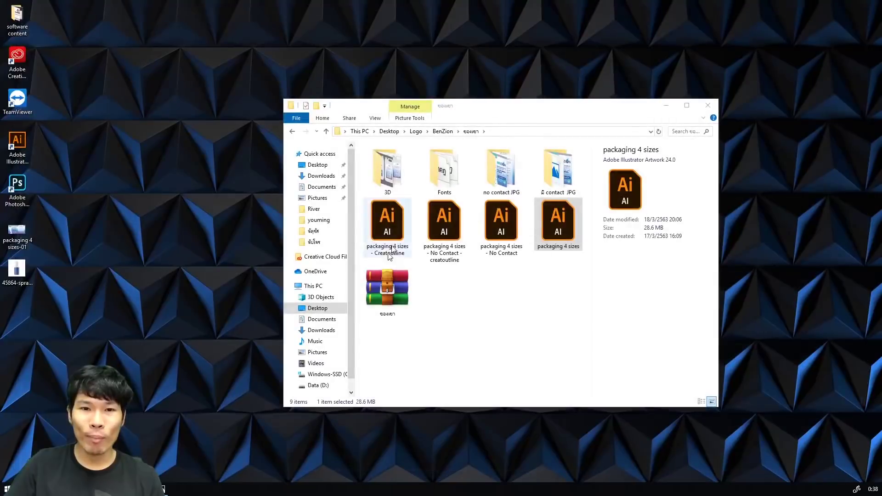
{"action": "left_click", "coordinate": [163, 488]}
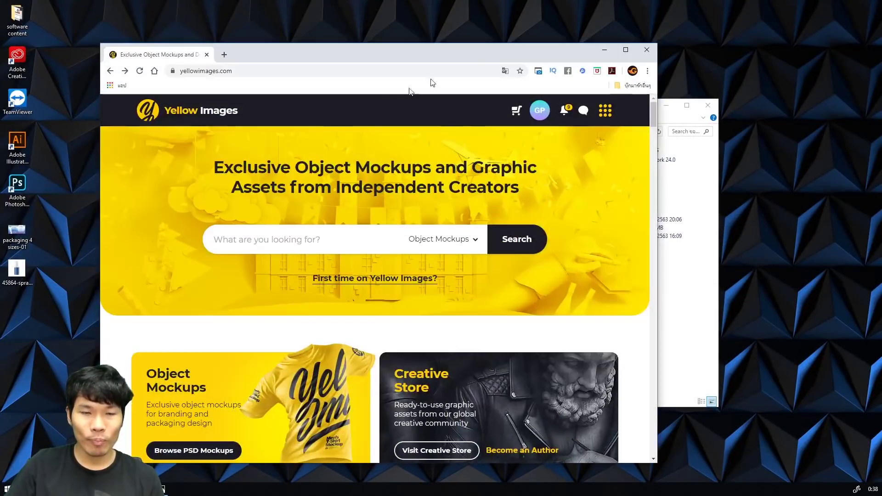
{"action": "left_click", "coordinate": [624, 50]}
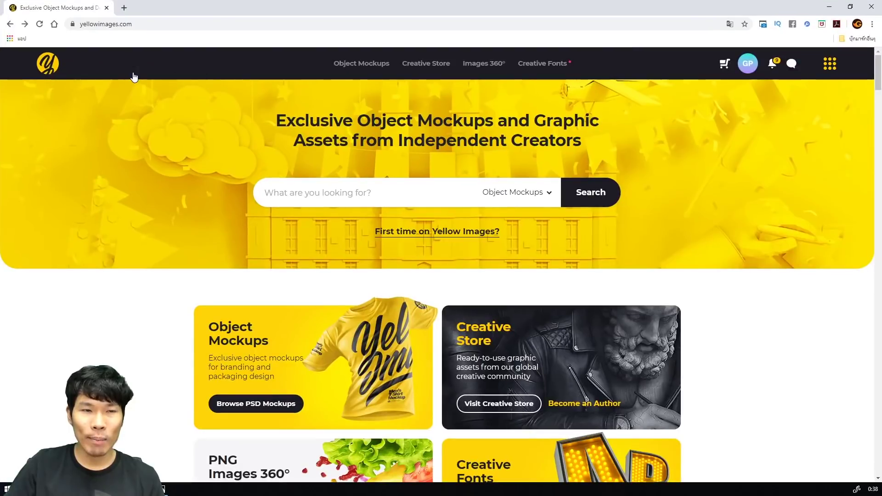
{"action": "left_click", "coordinate": [331, 191]}
{"action": "type", "text": "spray"}
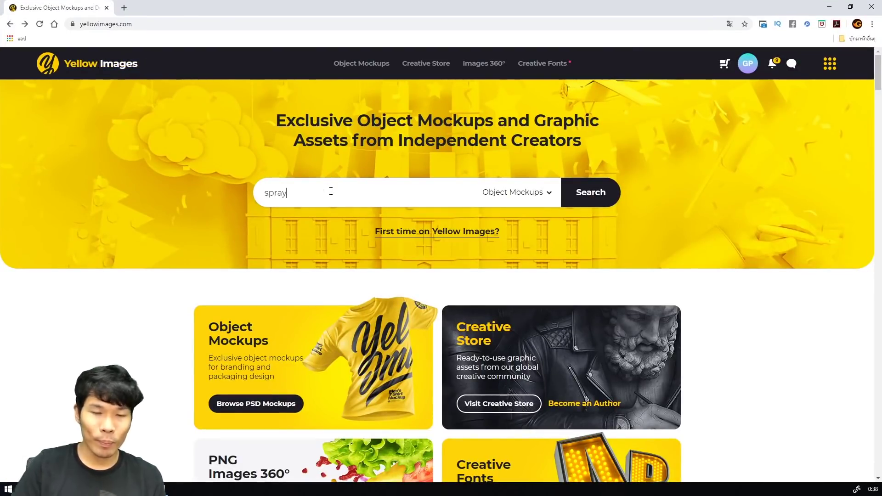
{"action": "left_click", "coordinate": [609, 195]}
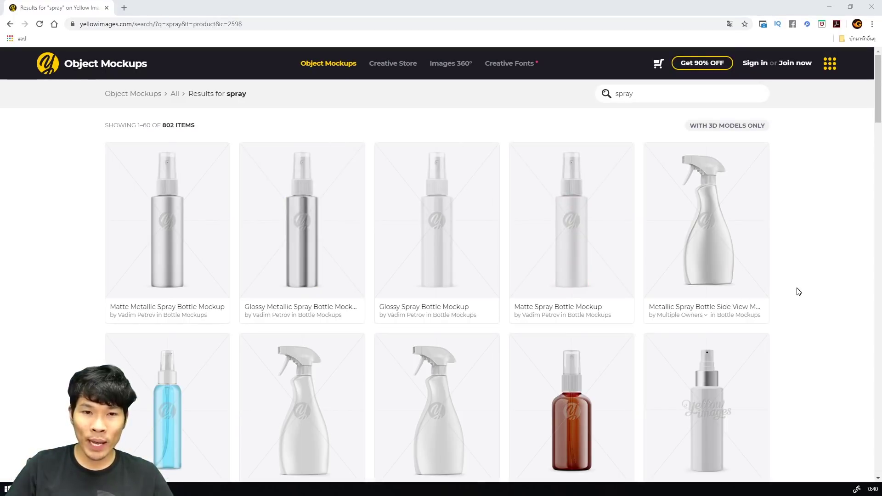
{"action": "scroll", "coordinate": [129, 283], "scroll_direction": "down", "scroll_amount": 4}
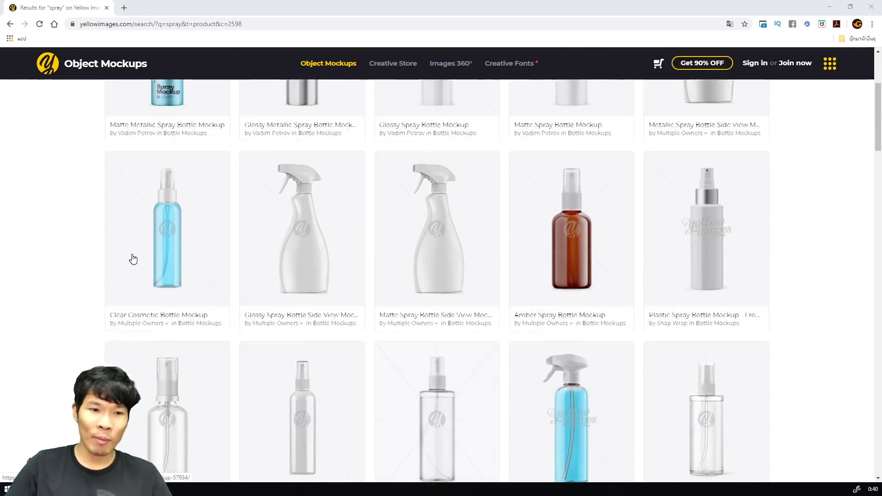
{"action": "scroll", "coordinate": [132, 248], "scroll_direction": "down", "scroll_amount": 3}
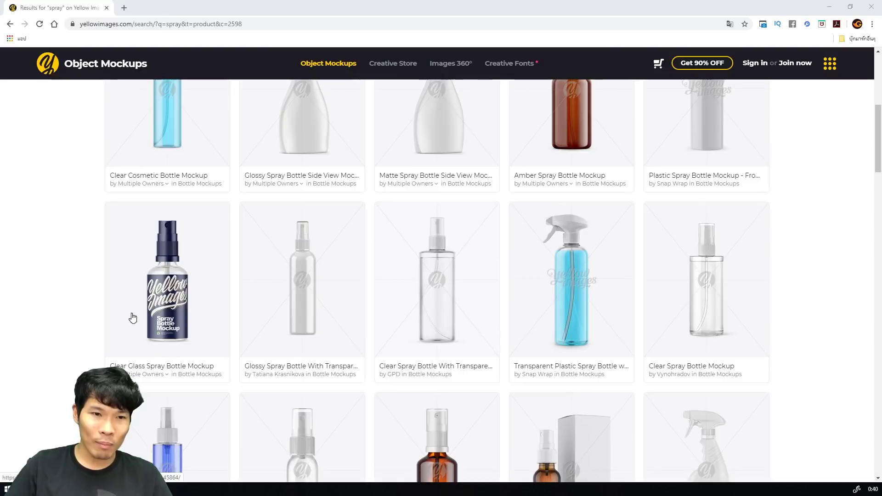
{"action": "left_click", "coordinate": [171, 290]}
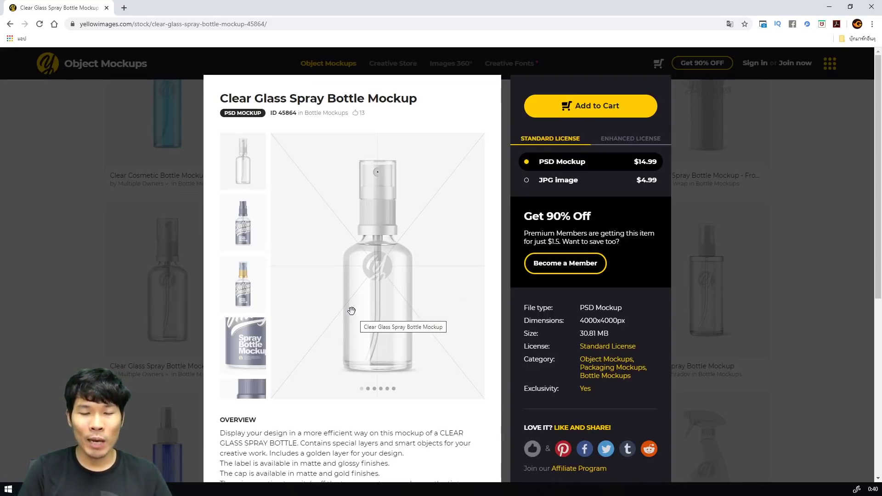
{"action": "left_click", "coordinate": [773, 282]}
{"action": "left_click", "coordinate": [832, 7]}
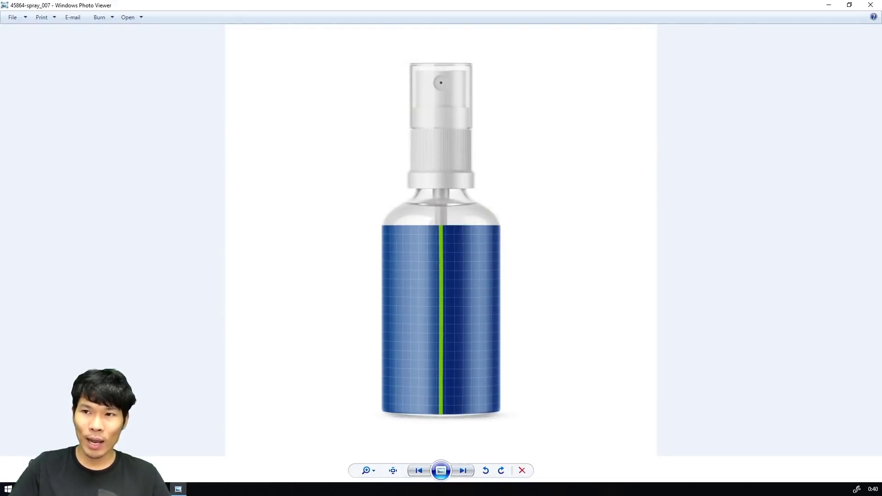
- Close the image viewer and open 45864-spray_007 with Adobe Photoshop 2020
{"action": "left_click", "coordinate": [870, 4]}
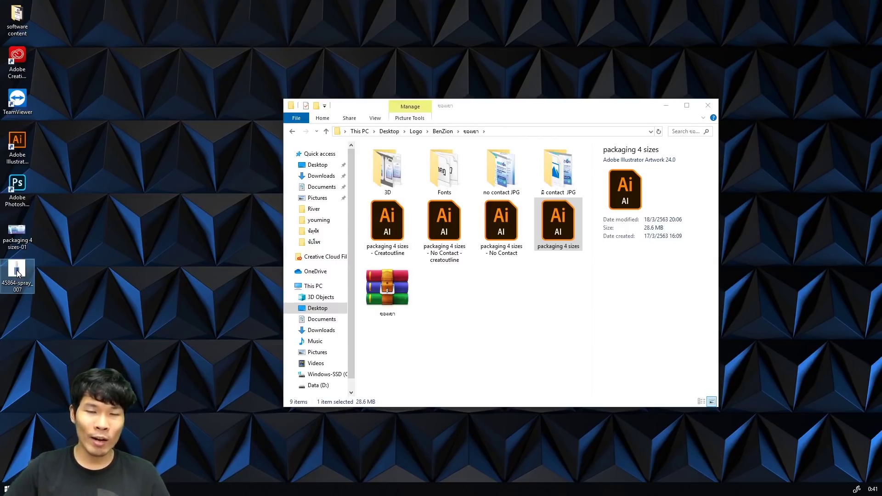
{"action": "right_click", "coordinate": [18, 273]}
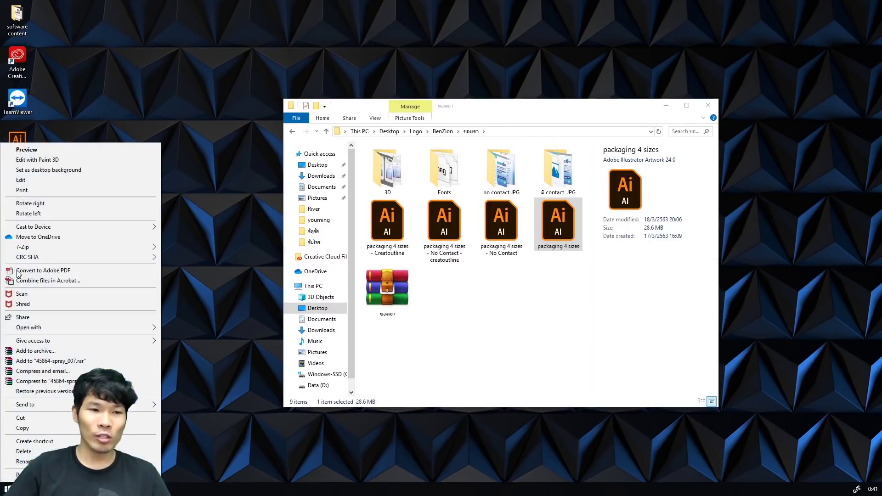
{"action": "mouse_move", "coordinate": [28, 327]}
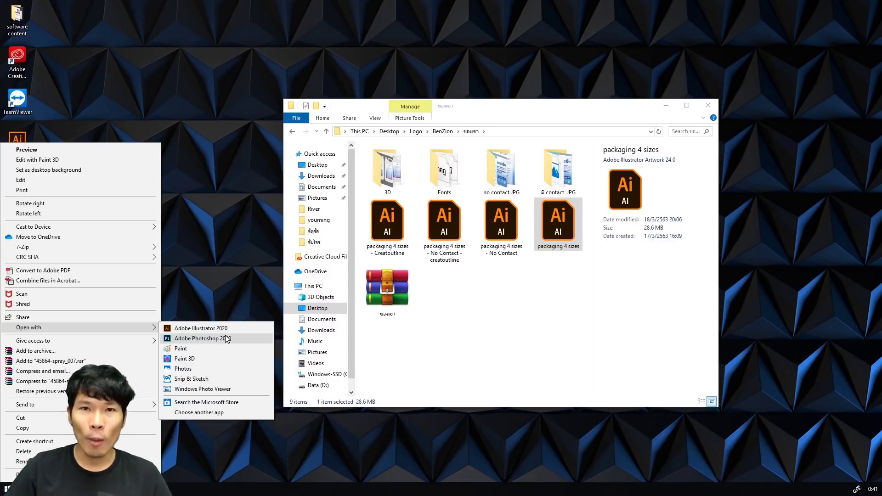
{"action": "left_click", "coordinate": [225, 339]}
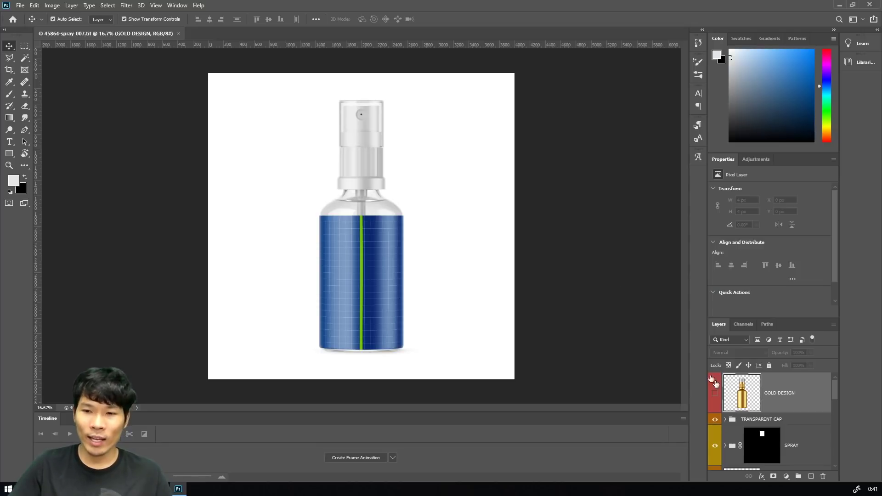
- Undock the Layers panel beside the canvas and stretch it to show GOLD DESIGN, SPRAY, label and BOTTLE layers
{"action": "left_click_drag", "start_coordinate": [804, 324], "coordinate": [647, 54]}
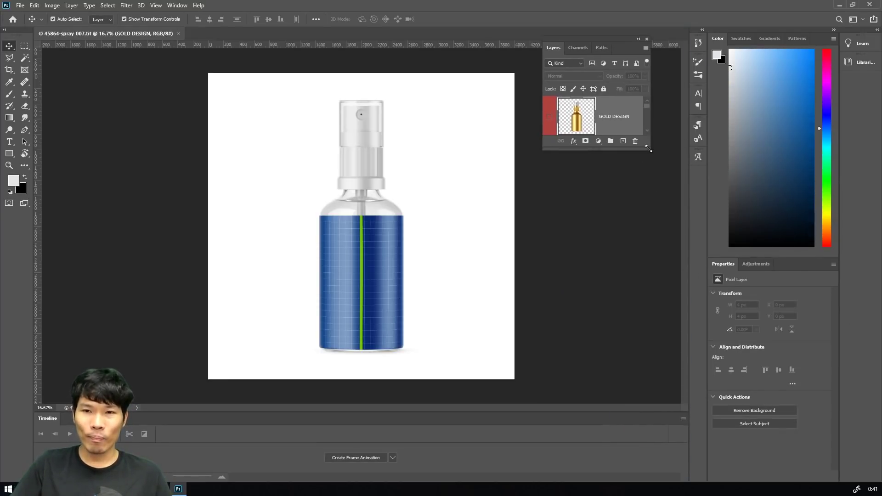
{"action": "left_click_drag", "start_coordinate": [648, 149], "coordinate": [679, 478]}
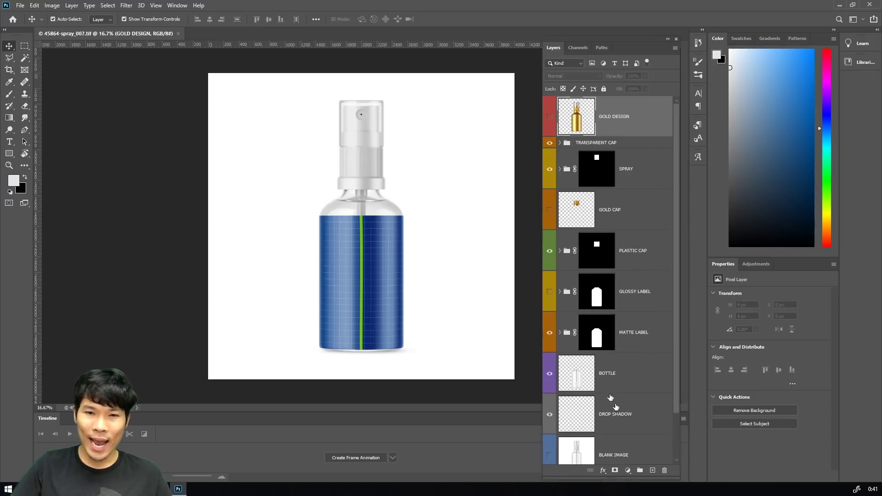
{"action": "mouse_move", "coordinate": [678, 178]}
{"action": "left_mouse_down"}
{"action": "mouse_move", "coordinate": [678, 265]}
{"action": "mouse_move", "coordinate": [675, 163]}
{"action": "left_mouse_up"}
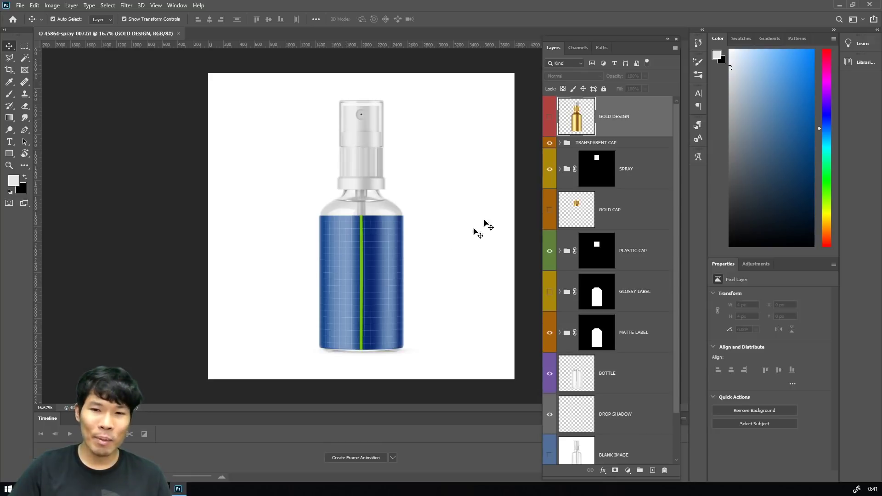
- Preview the GOLD DESIGN layer, then hide it again to reveal the blue label
{"action": "left_click", "coordinate": [548, 119]}
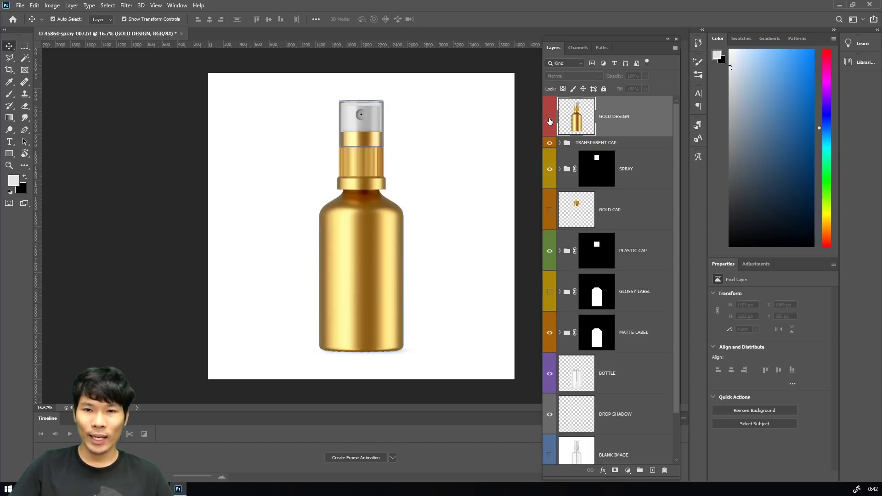
{"action": "left_click", "coordinate": [549, 120]}
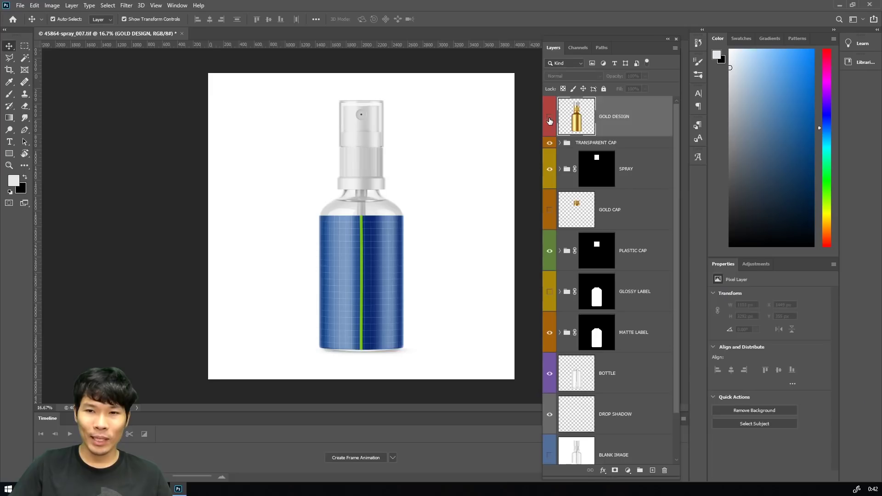
{"action": "left_click", "coordinate": [549, 121]}
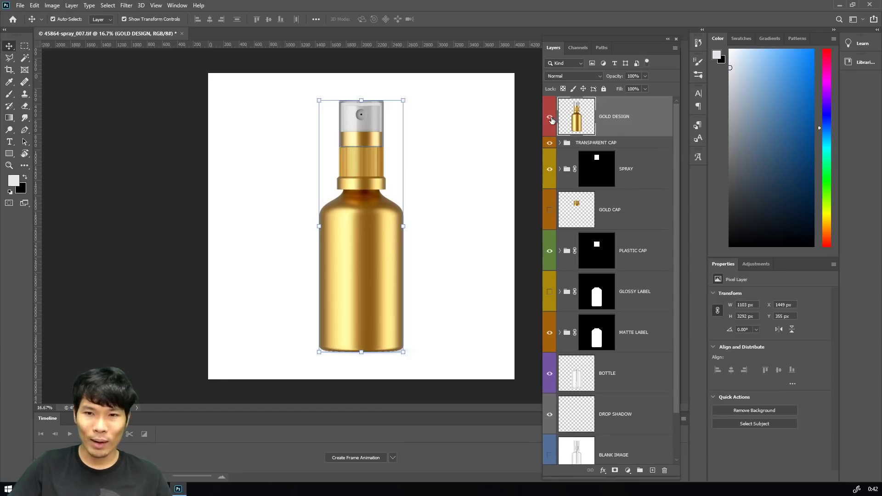
{"action": "left_click", "coordinate": [549, 117]}
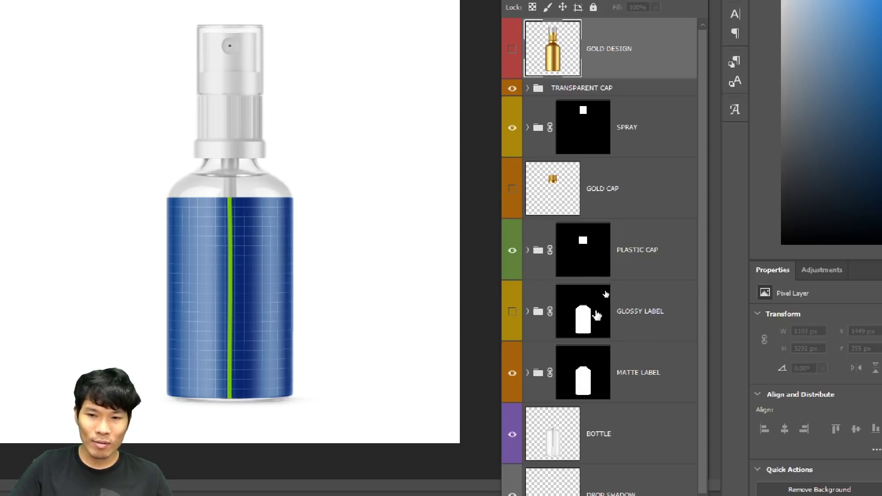
- Toggle the GLOSSY LABEL group's visibility to compare finishes, leaving it hidden
{"action": "scroll", "coordinate": [597, 316], "scroll_direction": "down", "scroll_amount": 2}
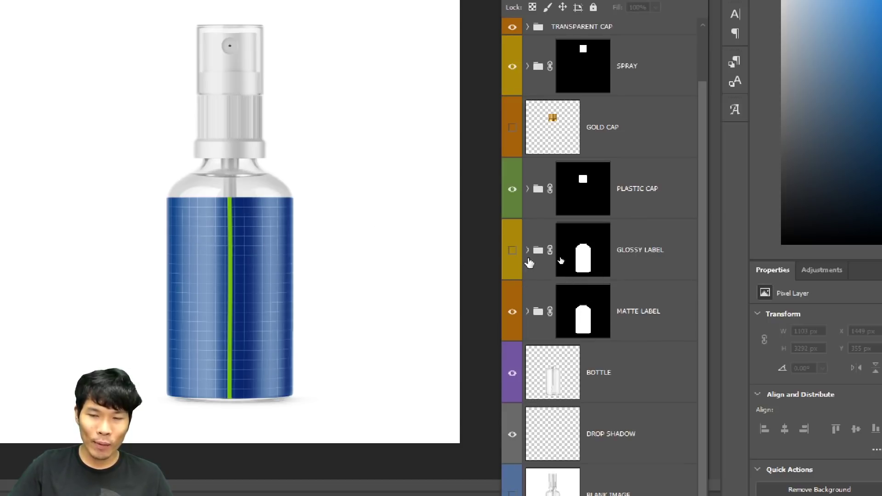
{"action": "left_click", "coordinate": [512, 250]}
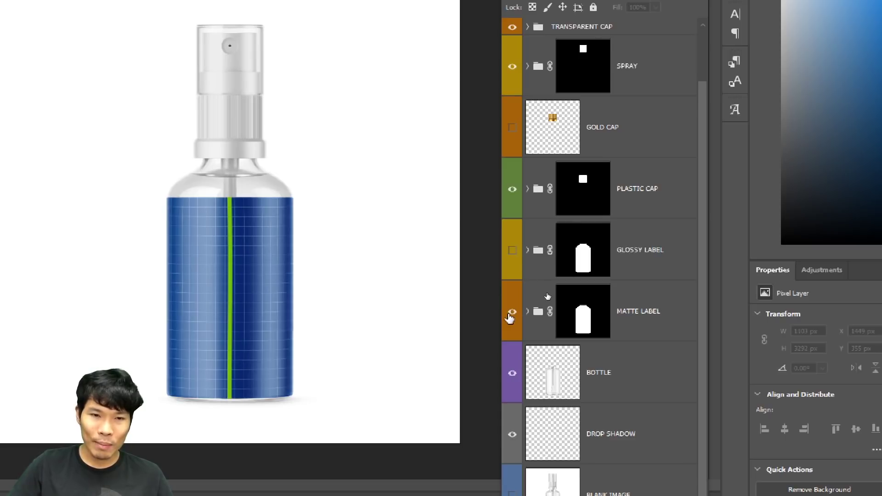
{"action": "left_click", "coordinate": [513, 250]}
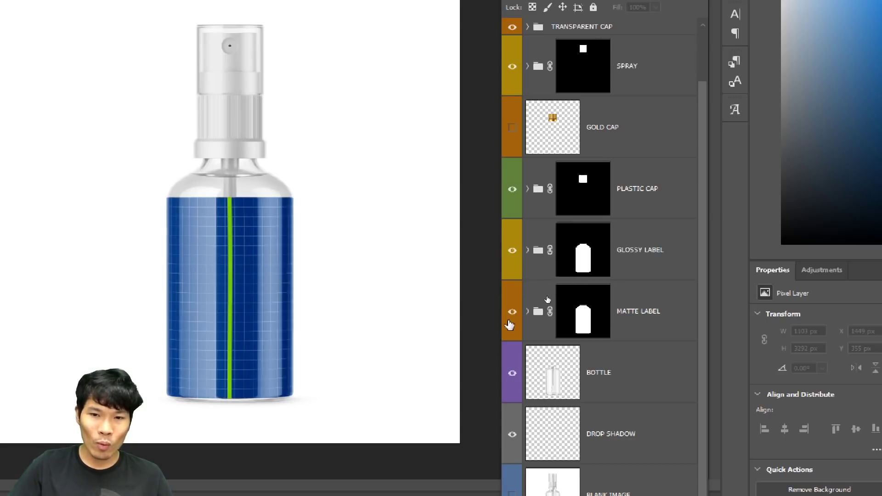
{"action": "left_click", "coordinate": [513, 251]}
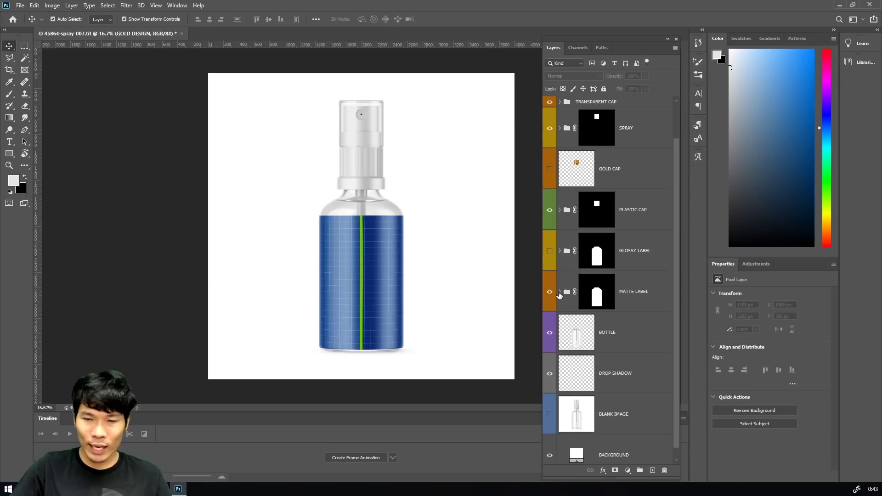
- Expand the MATTE LABEL group and open its LABEL DESIGN smart object for editing
{"action": "left_click", "coordinate": [559, 293]}
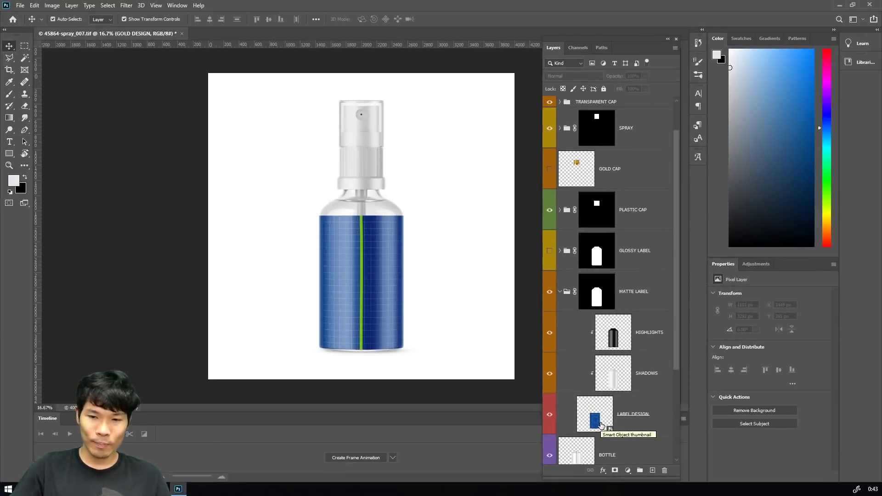
{"action": "double_click", "coordinate": [602, 426]}
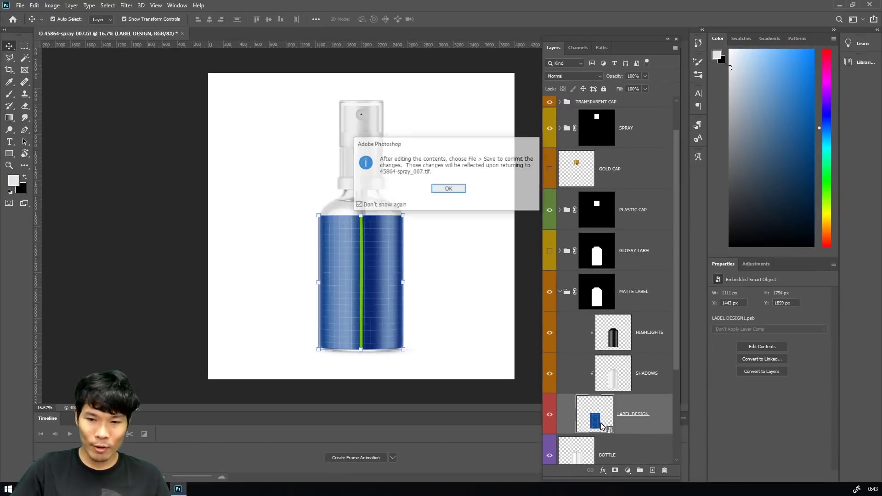
{"action": "left_click", "coordinate": [449, 188]}
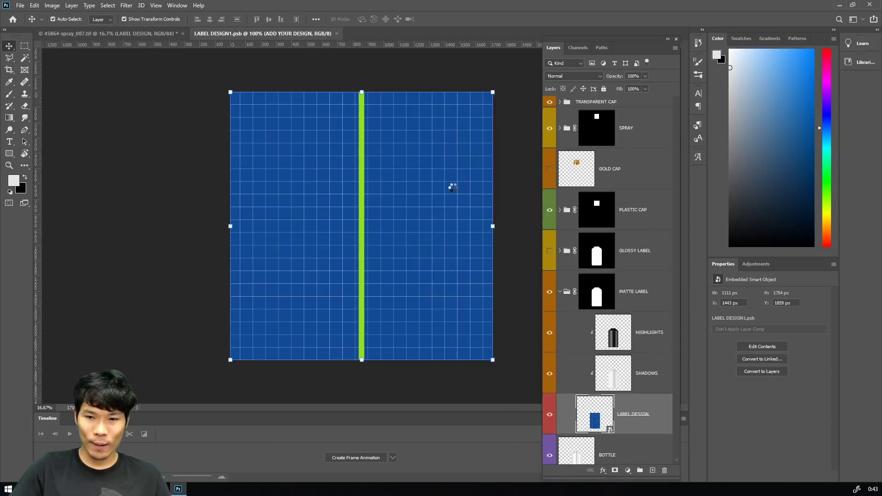
{"action": "left_click", "coordinate": [519, 185]}
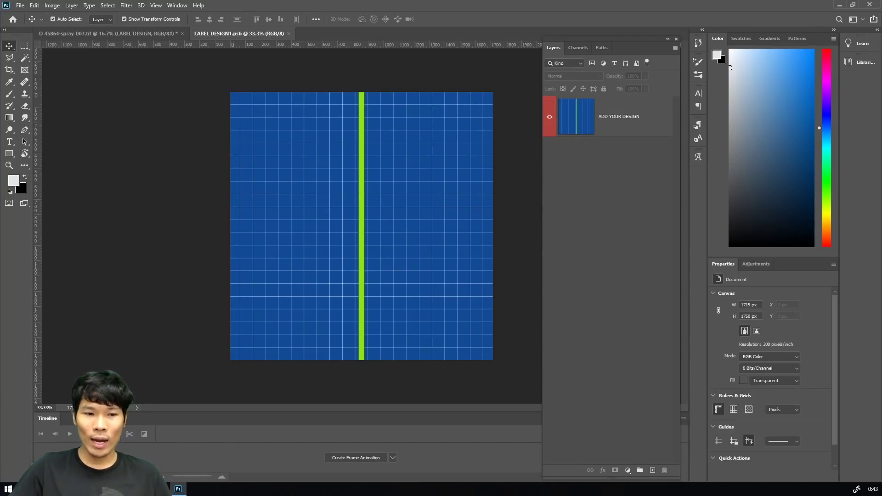
{"action": "left_click", "coordinate": [840, 4]}
{"action": "left_click_drag", "start_coordinate": [15, 235], "coordinate": [61, 275]}
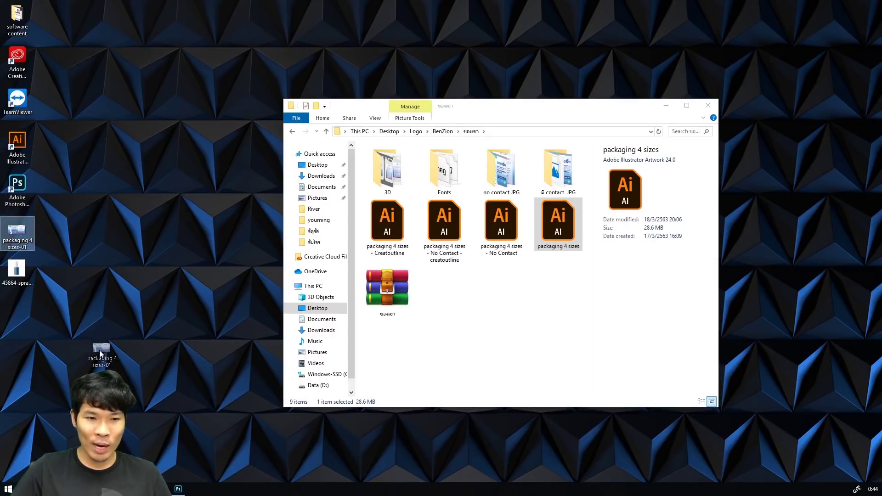
{"action": "mouse_move", "coordinate": [62, 276]}
{"action": "left_mouse_down"}
{"action": "mouse_move", "coordinate": [94, 313]}
{"action": "mouse_move", "coordinate": [180, 490]}
{"action": "left_mouse_up"}
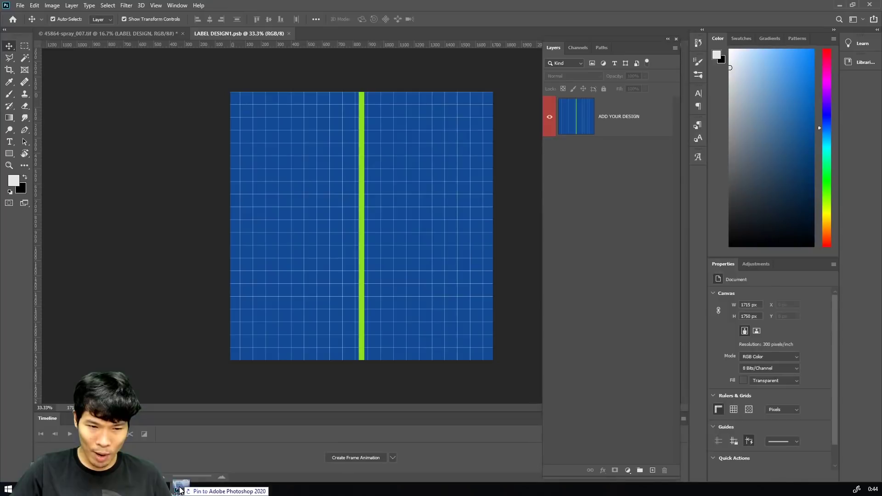
- Place 'packaging 4 sizes-01' on the label canvas, scaled to about 297% to fill it
{"action": "left_click_drag", "start_coordinate": [180, 490], "coordinate": [303, 238]}
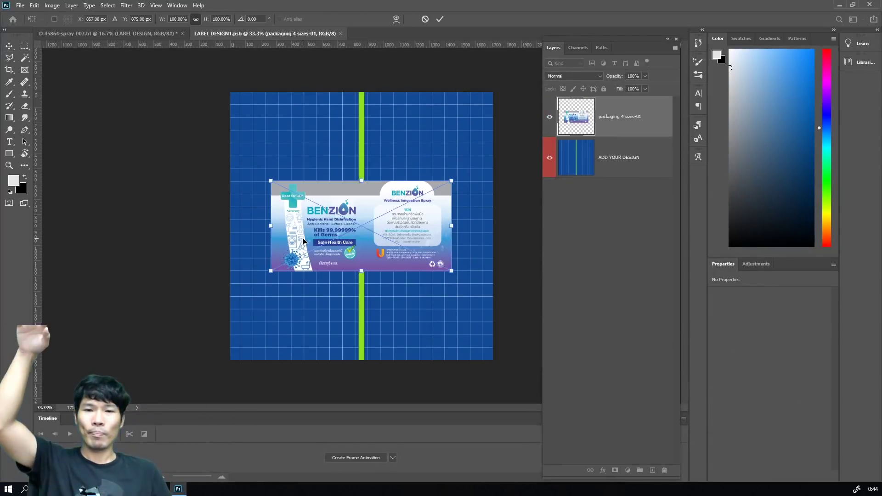
{"action": "left_click_drag", "start_coordinate": [452, 181], "coordinate": [625, 92]}
{"action": "left_click_drag", "start_coordinate": [300, 220], "coordinate": [432, 222]}
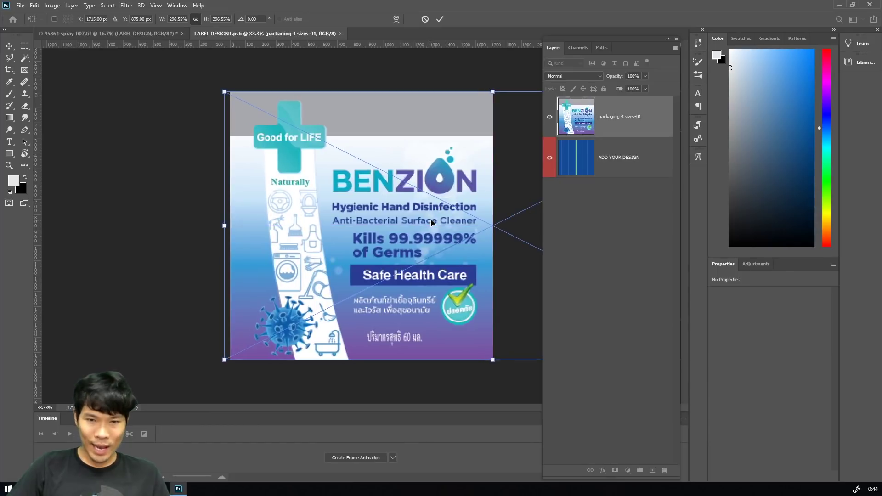
{"action": "key", "text": "Return"}
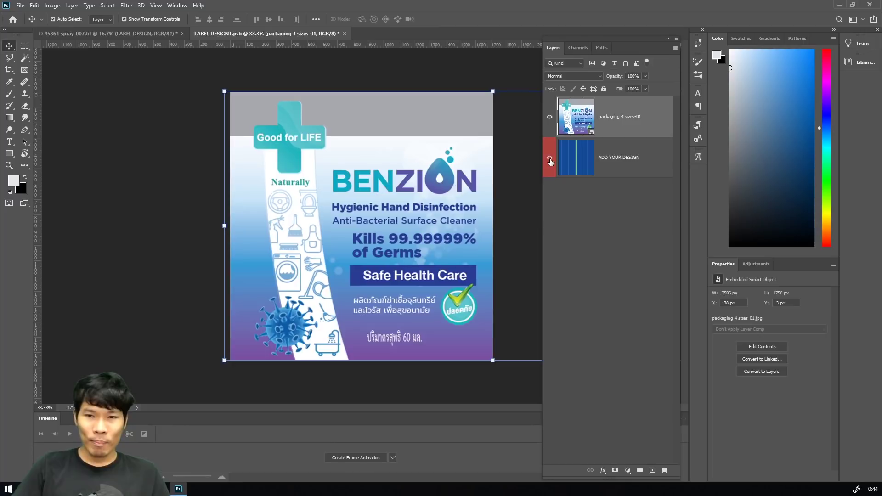
{"action": "left_click", "coordinate": [280, 85]}
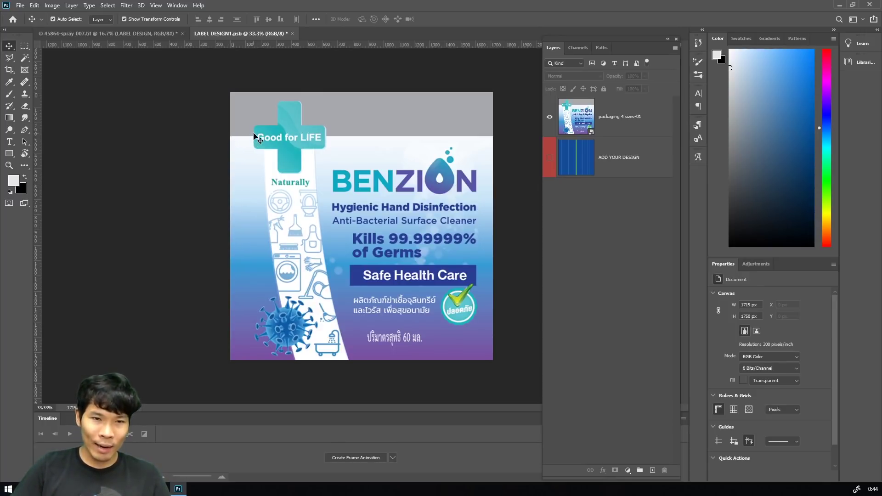
{"action": "scroll", "coordinate": [281, 122], "scroll_direction": "up", "scroll_amount": 3}
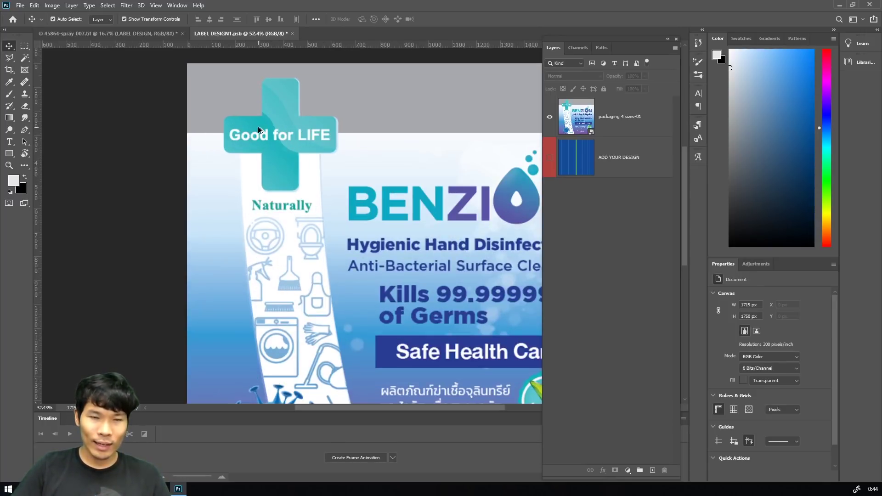
{"action": "scroll", "coordinate": [259, 130], "scroll_direction": "down", "scroll_amount": 3}
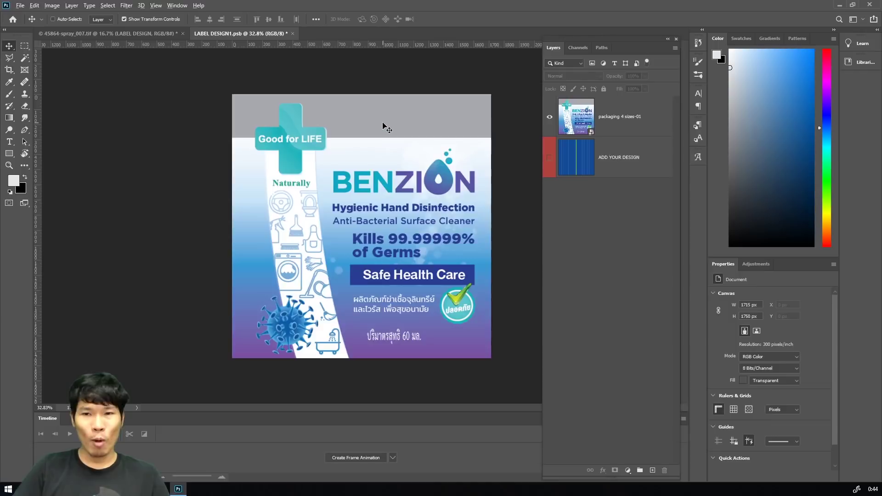
{"action": "key", "text": "ctrl"}
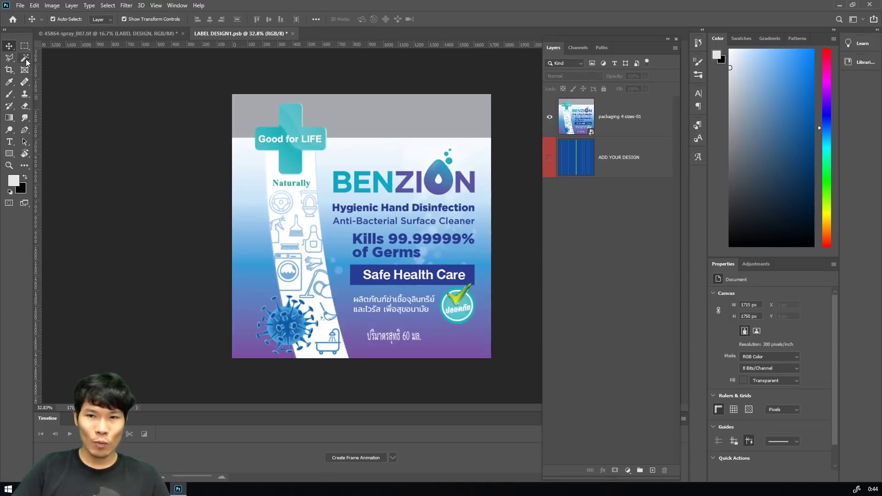
{"action": "left_click", "coordinate": [24, 57]}
{"action": "left_click", "coordinate": [399, 118]}
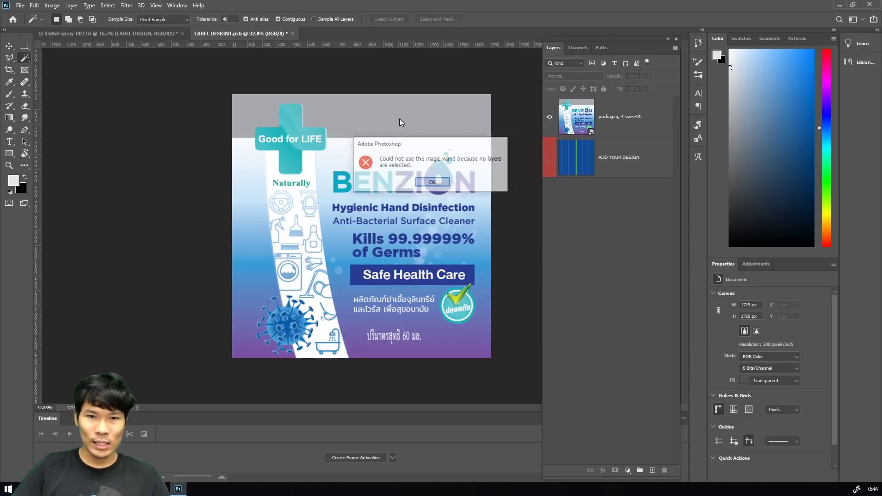
{"action": "left_click", "coordinate": [432, 182]}
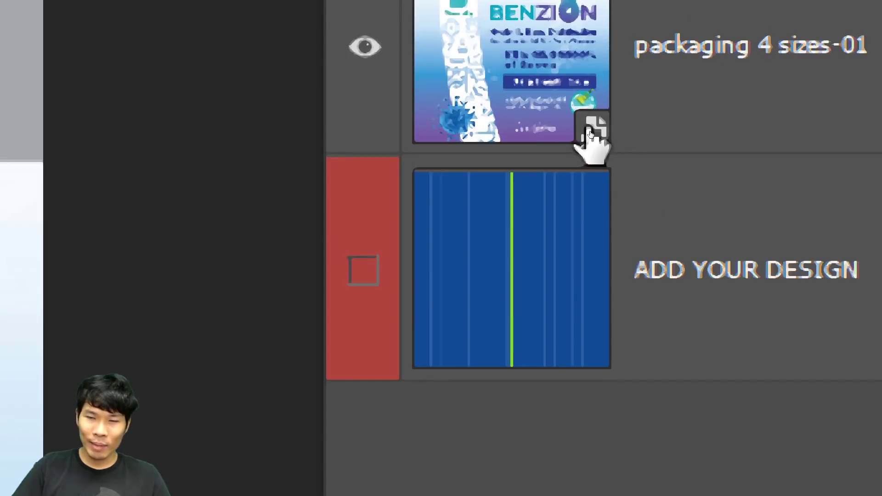
{"action": "left_click_drag", "start_coordinate": [591, 134], "coordinate": [591, 132]}
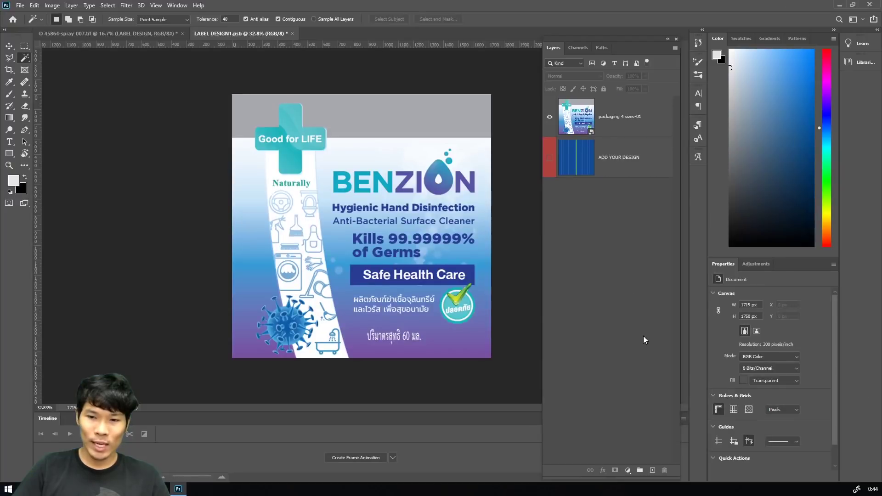
- Merge a new empty layer with the label smart object into one plain layer
{"action": "left_click", "coordinate": [652, 470]}
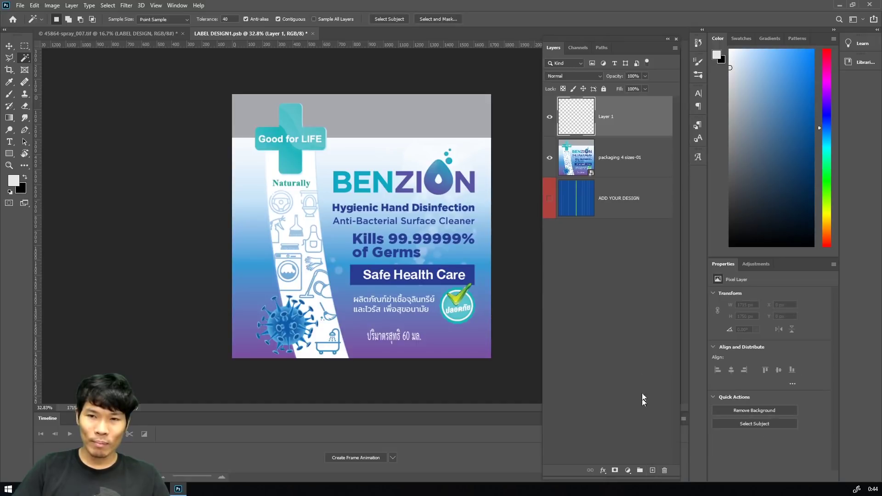
{"action": "left_click", "coordinate": [624, 157], "text": "ctrl"}
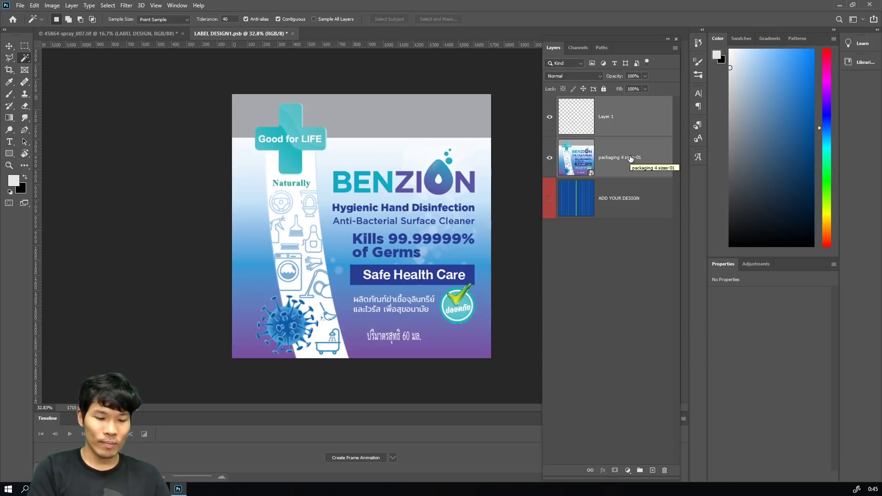
{"action": "key", "text": "ctrl+e"}
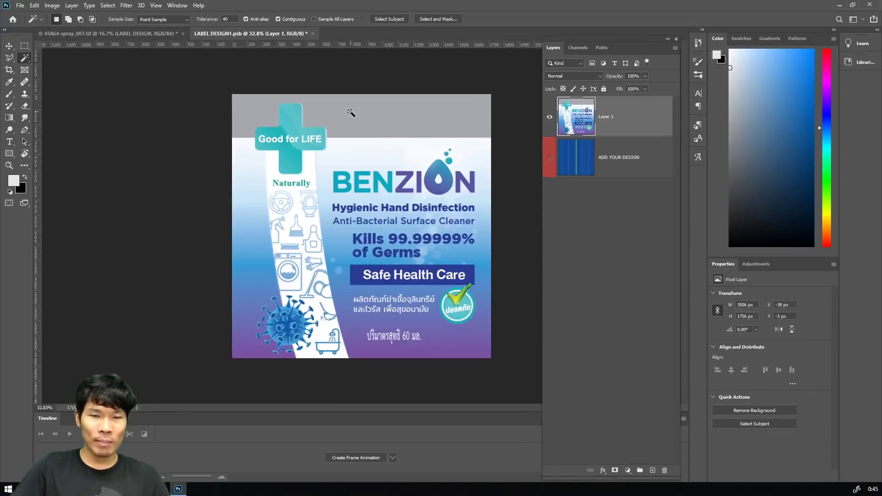
- Delete the label's grey top band to transparency, save, and view the mockup
{"action": "left_click", "coordinate": [351, 112]}
{"action": "key", "text": "Delete"}
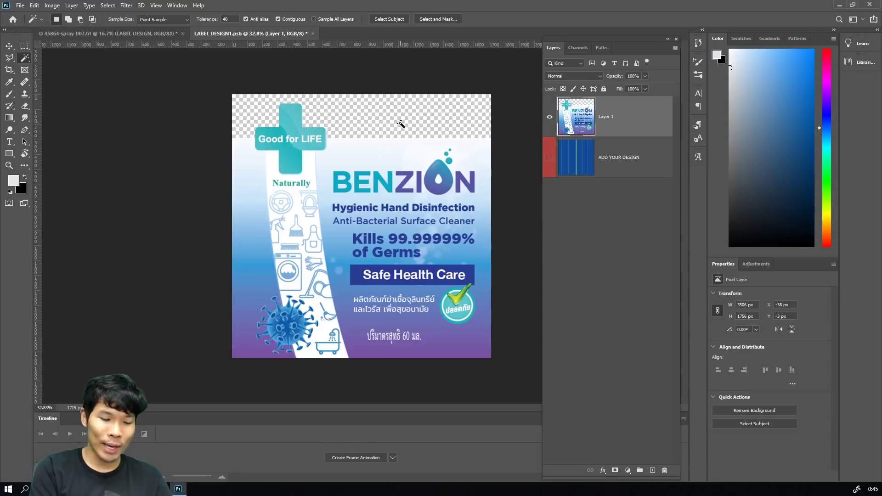
{"action": "key", "text": "ctrl+s"}
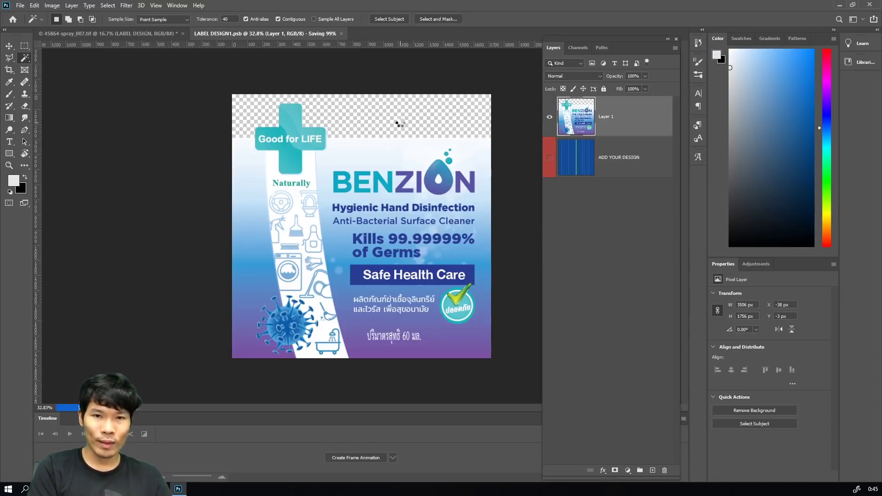
{"action": "left_click", "coordinate": [106, 32]}
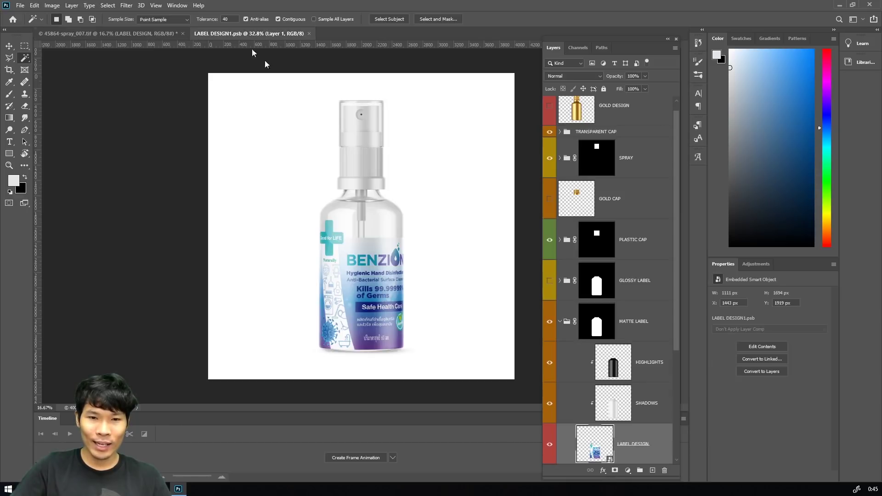
{"action": "left_click", "coordinate": [241, 33]}
{"action": "left_click", "coordinate": [72, 33]}
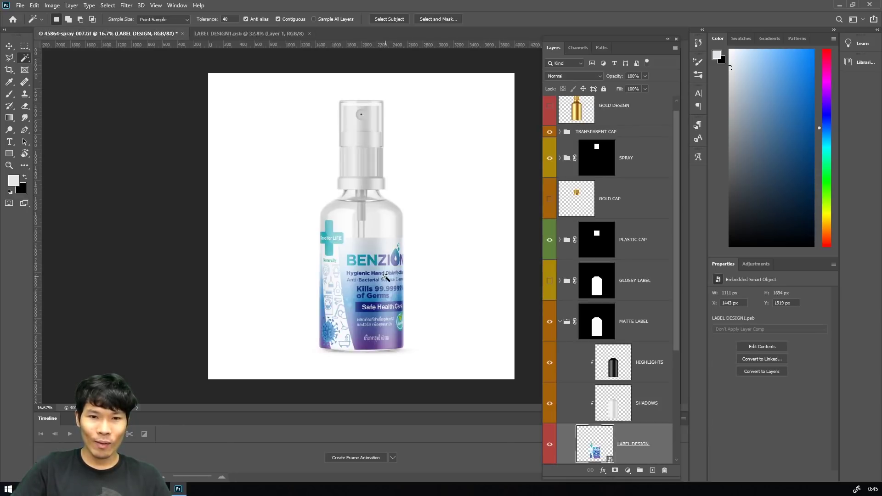
{"action": "left_click", "coordinate": [253, 34]}
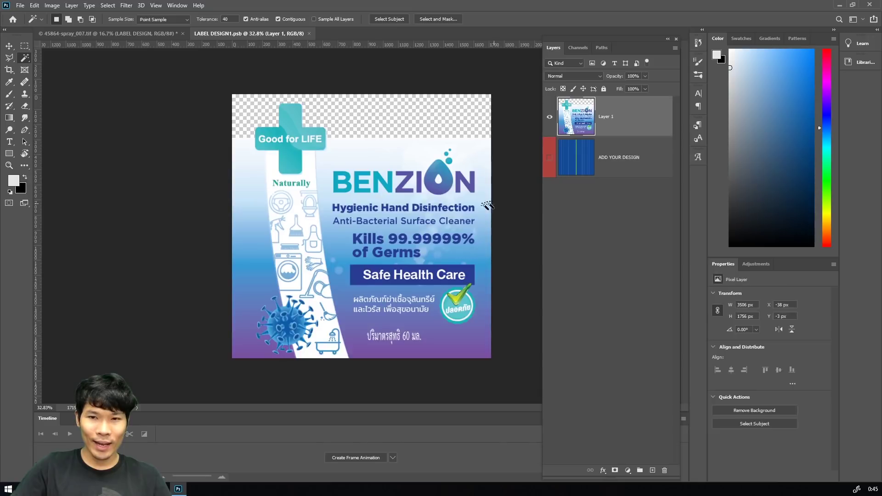
{"action": "key", "text": "ctrl+t"}
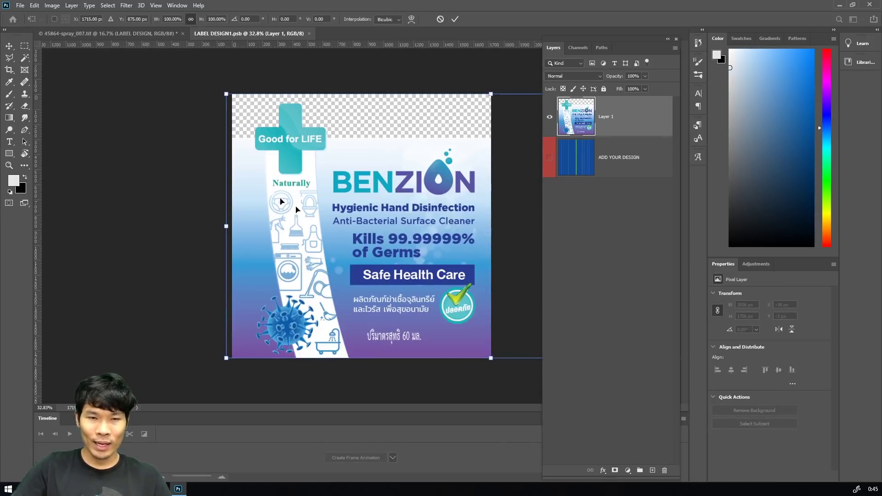
{"action": "left_click", "coordinate": [73, 34]}
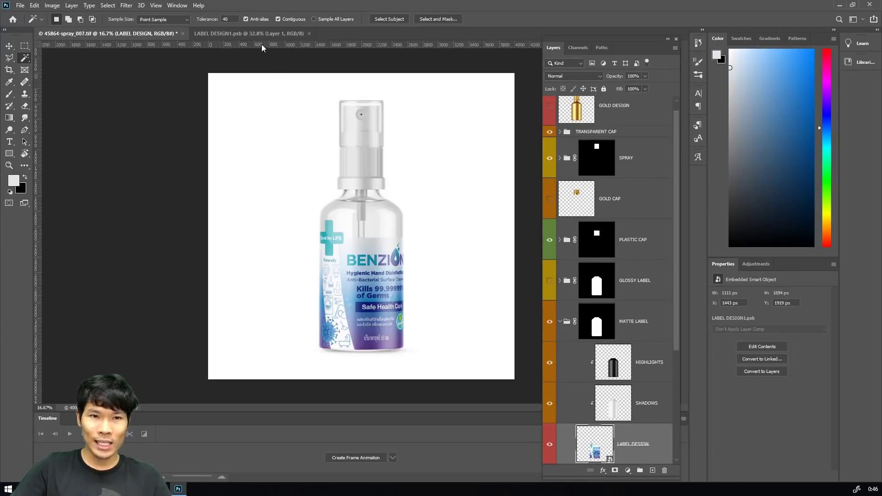
{"action": "left_click", "coordinate": [258, 33]}
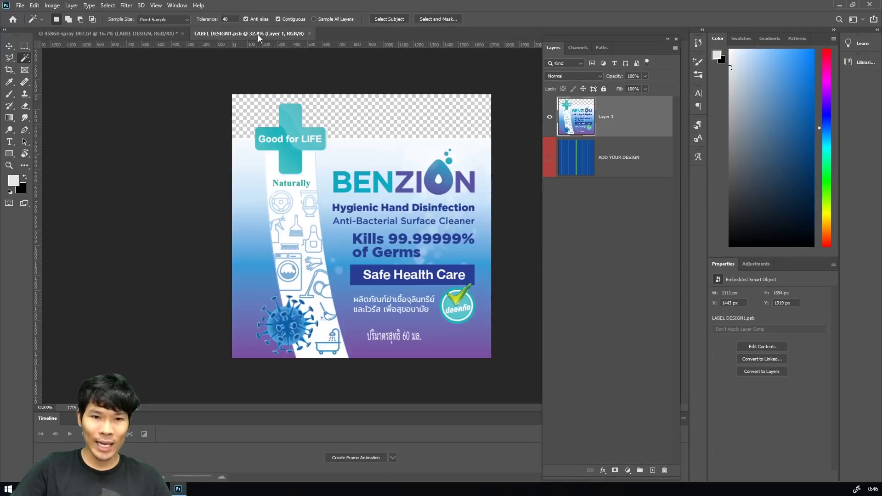
{"action": "left_click", "coordinate": [8, 46]}
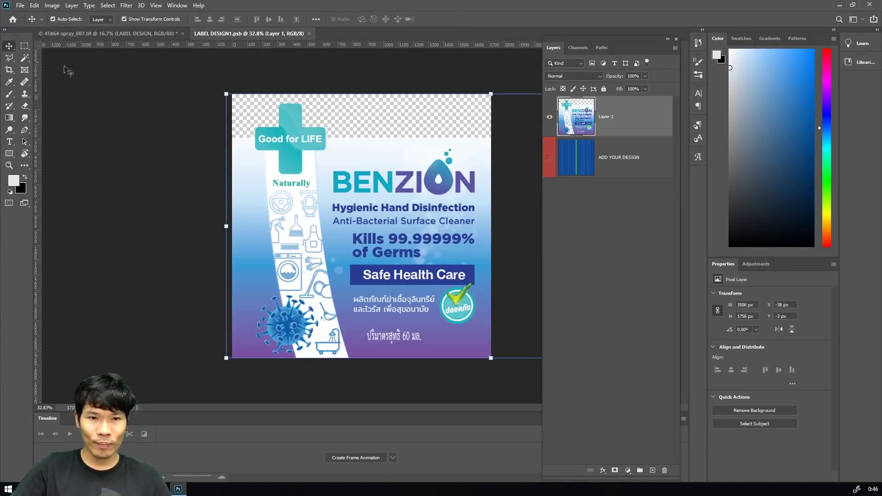
- Narrow the BENZION label artwork to about 90% width, keeping height at 100%
{"action": "left_click_drag", "start_coordinate": [225, 227], "coordinate": [261, 222]}
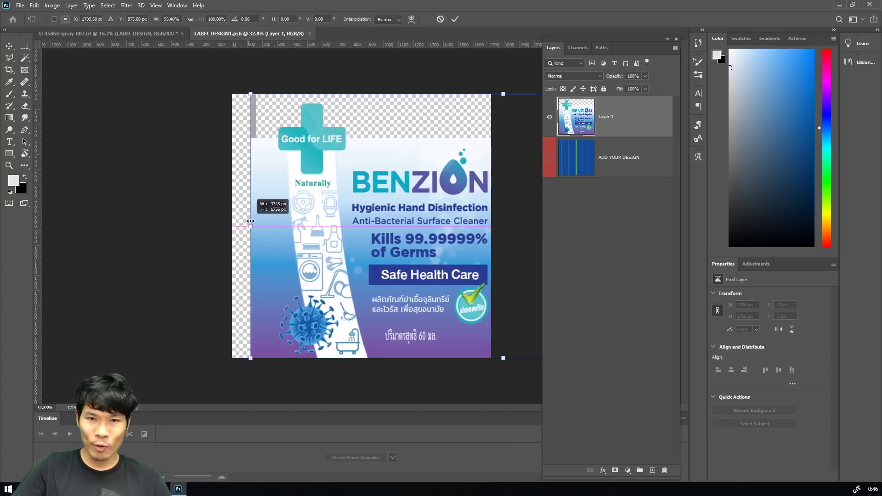
{"action": "left_click_drag", "start_coordinate": [260, 221], "coordinate": [278, 239]}
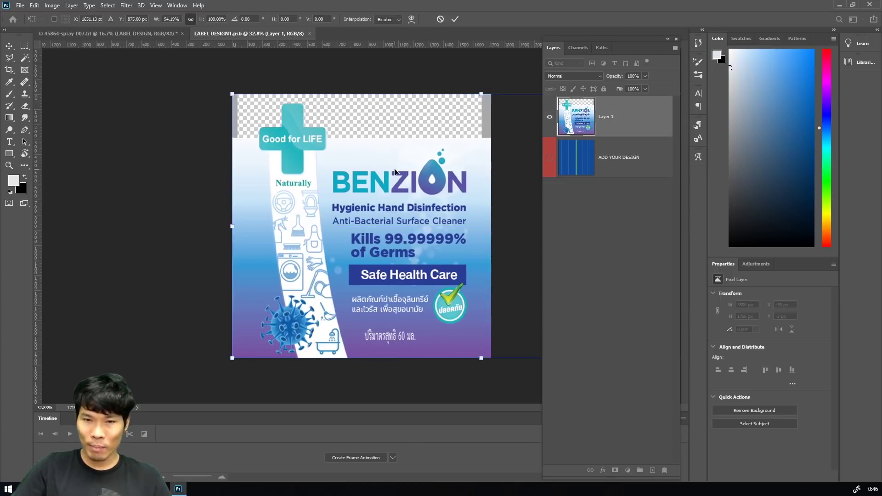
{"action": "left_click_drag", "start_coordinate": [232, 226], "coordinate": [240, 227]}
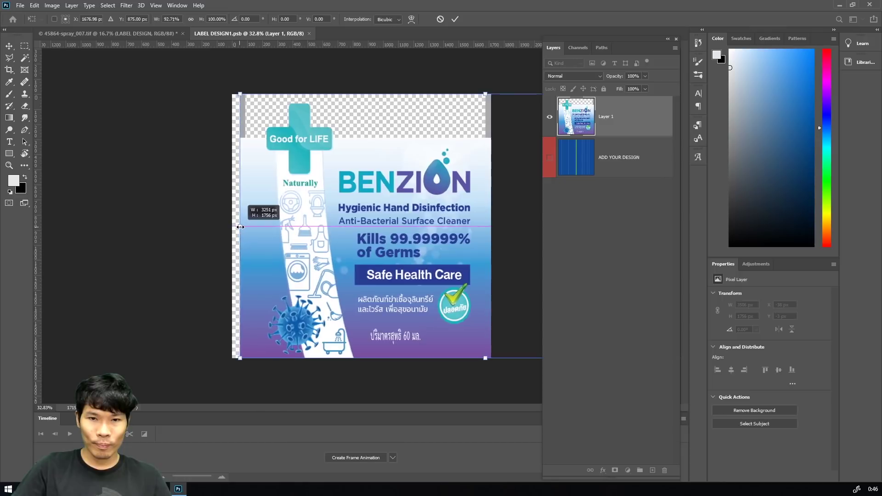
{"action": "left_click_drag", "start_coordinate": [335, 221], "coordinate": [327, 221]}
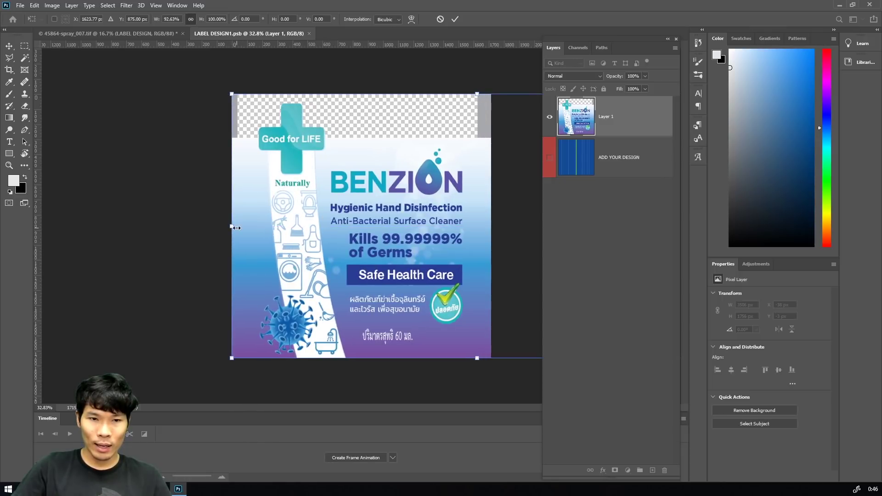
{"action": "left_click_drag", "start_coordinate": [236, 227], "coordinate": [272, 228]}
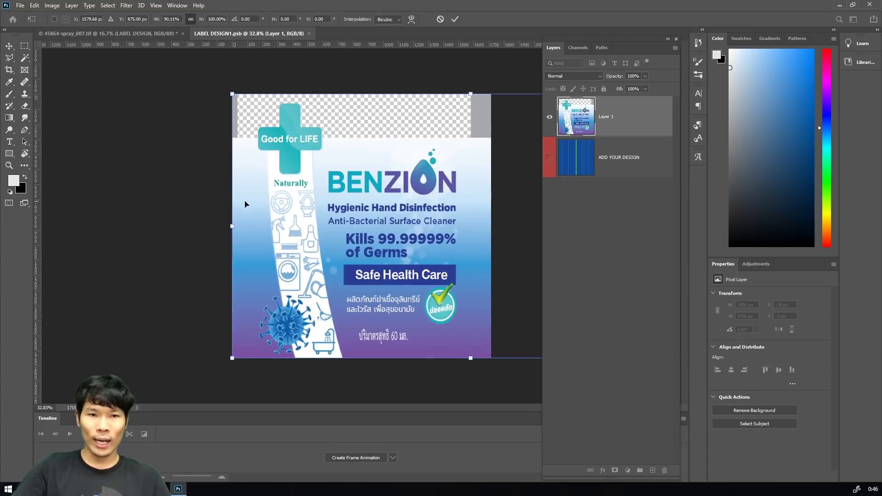
- Commit the resize and delete both grey strips along the label's top edge
{"action": "left_click", "coordinate": [26, 58]}
{"action": "left_click", "coordinate": [485, 119]}
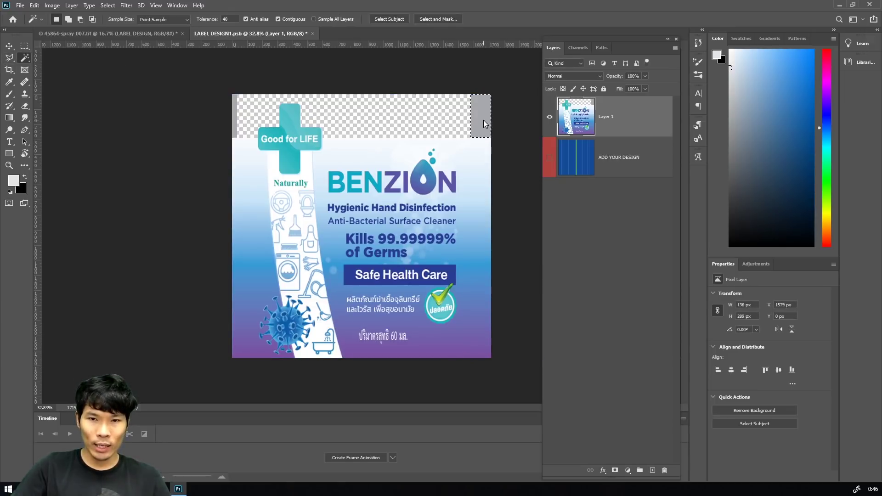
{"action": "left_click", "coordinate": [234, 122], "text": "shift"}
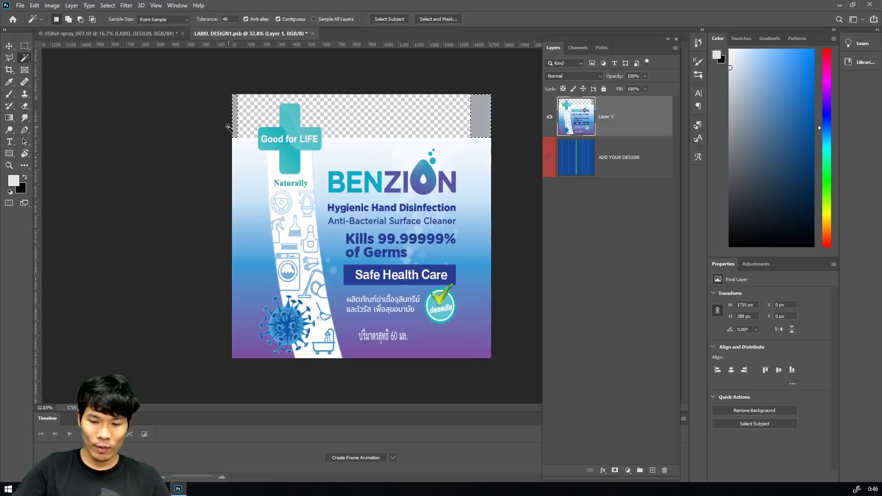
{"action": "key", "text": "Delete"}
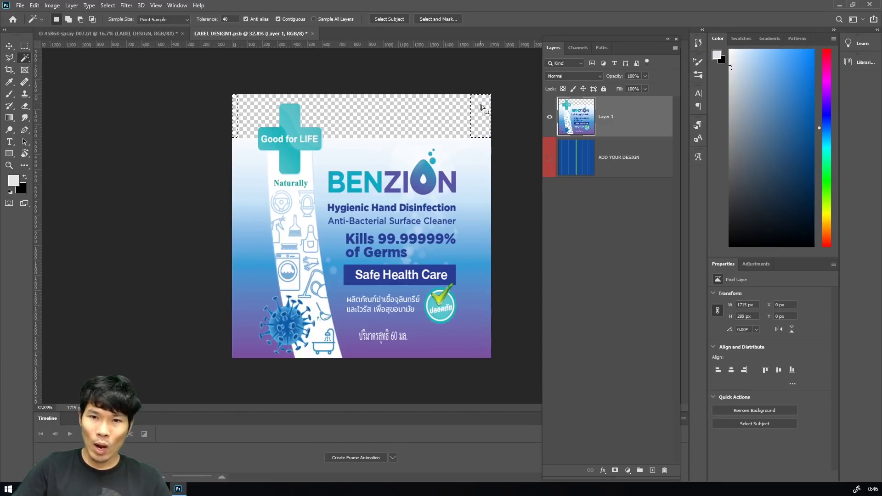
{"action": "key", "text": "ctrl+d"}
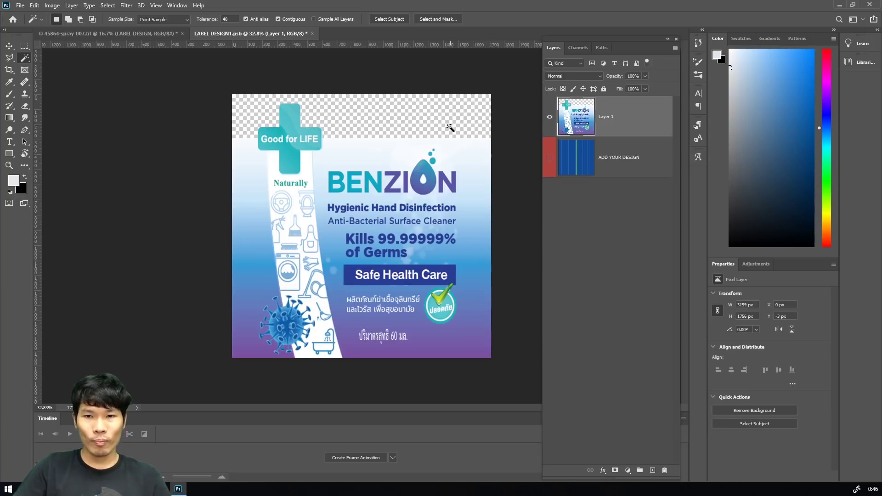
- Save the label design and bring up the updated spray-bottle mockup
{"action": "key", "text": "ctrl+s"}
{"action": "left_click", "coordinate": [140, 34]}
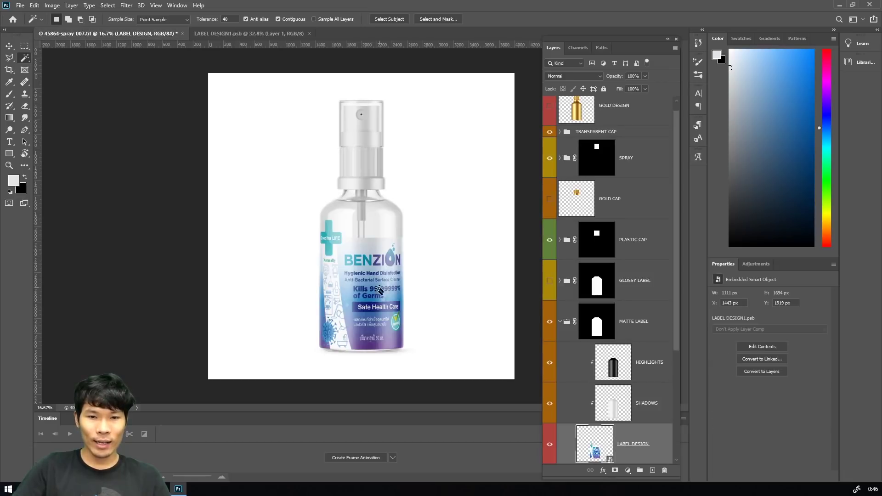
{"action": "scroll", "coordinate": [380, 290], "scroll_direction": "up", "scroll_amount": 2}
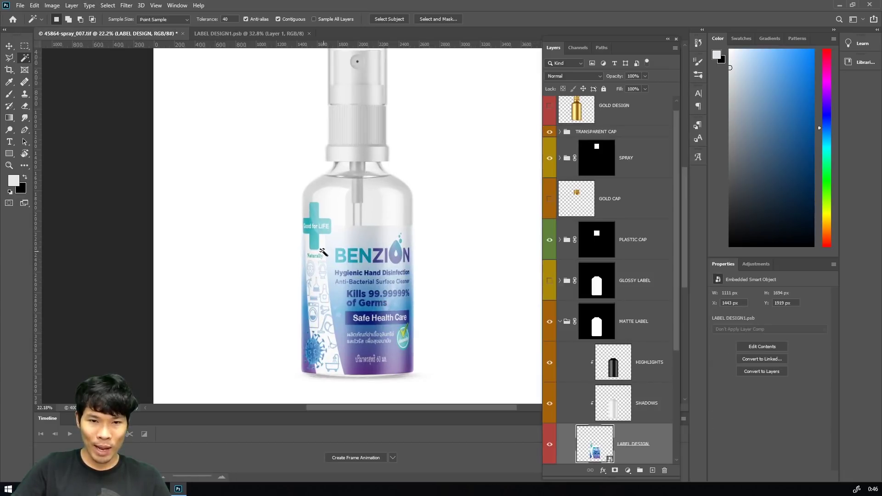
- Hide the white BACKGROUND layer, leaving the spray bottle on transparency
{"action": "scroll", "coordinate": [347, 304], "scroll_direction": "down", "scroll_amount": 3}
{"action": "scroll", "coordinate": [401, 298], "scroll_direction": "up", "scroll_amount": 2}
{"action": "scroll", "coordinate": [401, 298], "scroll_direction": "down", "scroll_amount": 1}
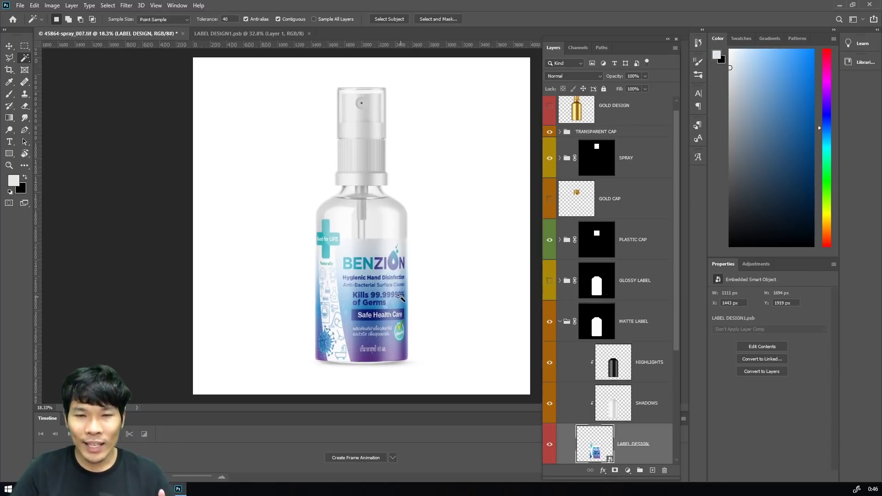
{"action": "scroll", "coordinate": [641, 402], "scroll_direction": "down", "scroll_amount": 1}
{"action": "scroll", "coordinate": [641, 403], "scroll_direction": "down", "scroll_amount": 3}
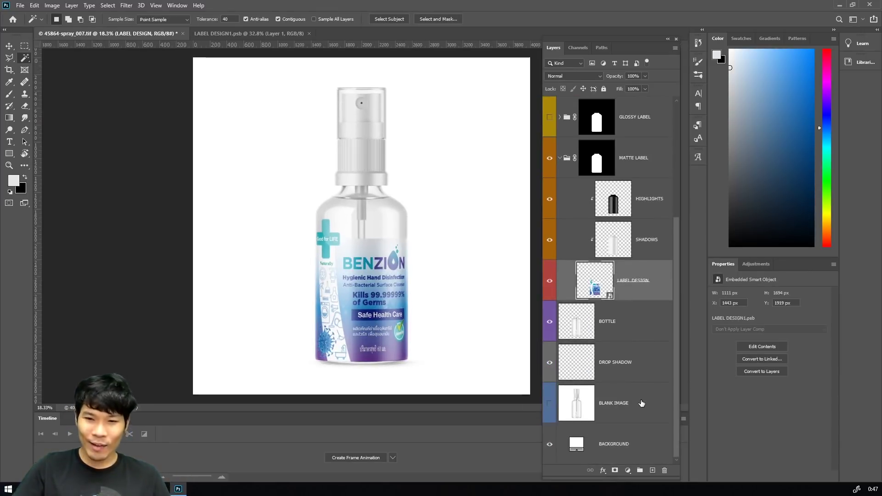
{"action": "left_click", "coordinate": [577, 447]}
{"action": "key", "text": "i"}
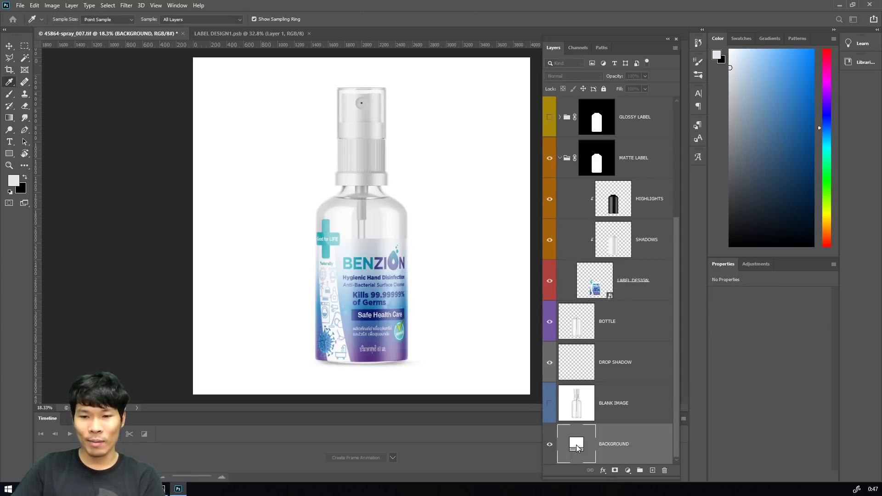
{"action": "mouse_move", "coordinate": [655, 143]}
{"action": "left_mouse_down"}
{"action": "mouse_move", "coordinate": [381, 159]}
{"action": "mouse_move", "coordinate": [518, 129]}
{"action": "left_mouse_up"}
{"action": "mouse_move", "coordinate": [501, 234]}
{"action": "left_mouse_down"}
{"action": "mouse_move", "coordinate": [432, 155]}
{"action": "mouse_move", "coordinate": [426, 236]}
{"action": "mouse_move", "coordinate": [427, 218]}
{"action": "left_mouse_up"}
{"action": "key", "text": "Return"}
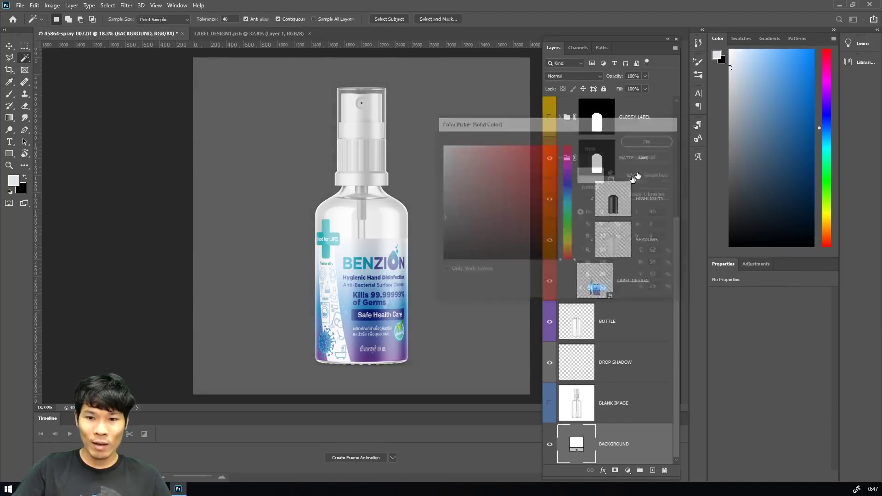
{"action": "left_click", "coordinate": [550, 445]}
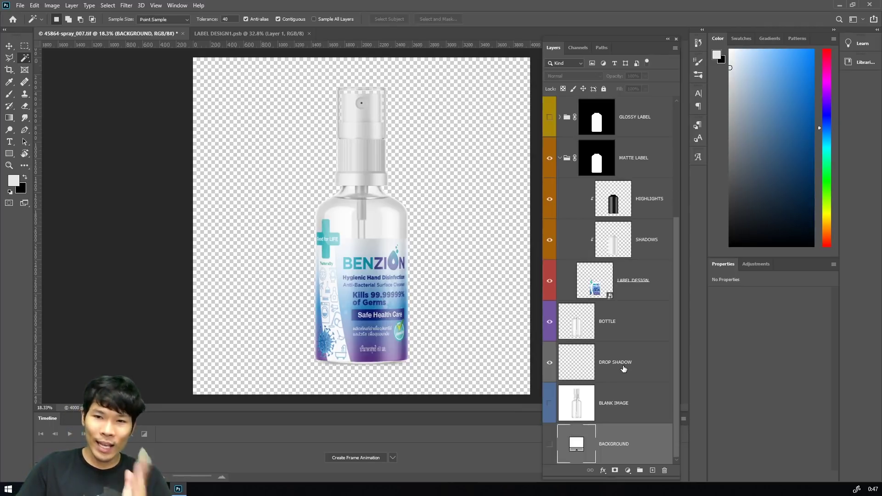
{"action": "scroll", "coordinate": [624, 368], "scroll_direction": "up", "scroll_amount": 4}
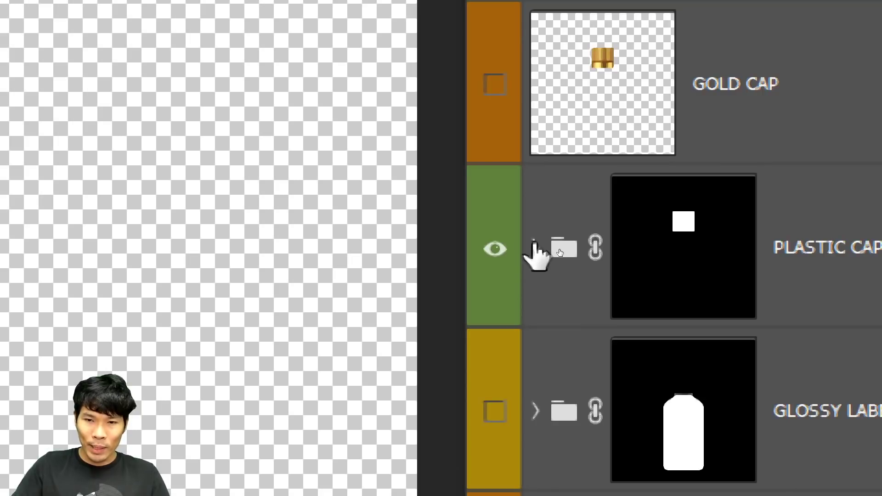
- Recolour the PLASTIC CAP COLOR fill to the purple sampled from the label
{"action": "left_click", "coordinate": [535, 248]}
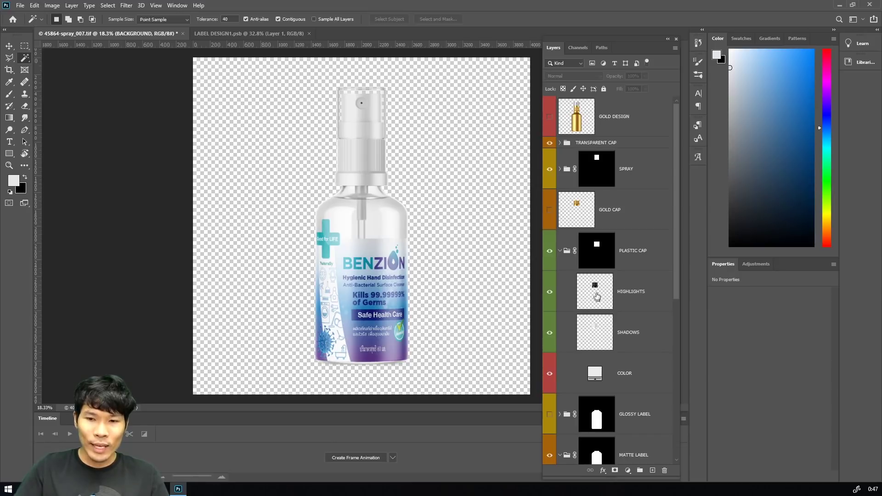
{"action": "scroll", "coordinate": [600, 370], "scroll_direction": "down", "scroll_amount": 1}
{"action": "scroll", "coordinate": [611, 368], "scroll_direction": "down", "scroll_amount": 4}
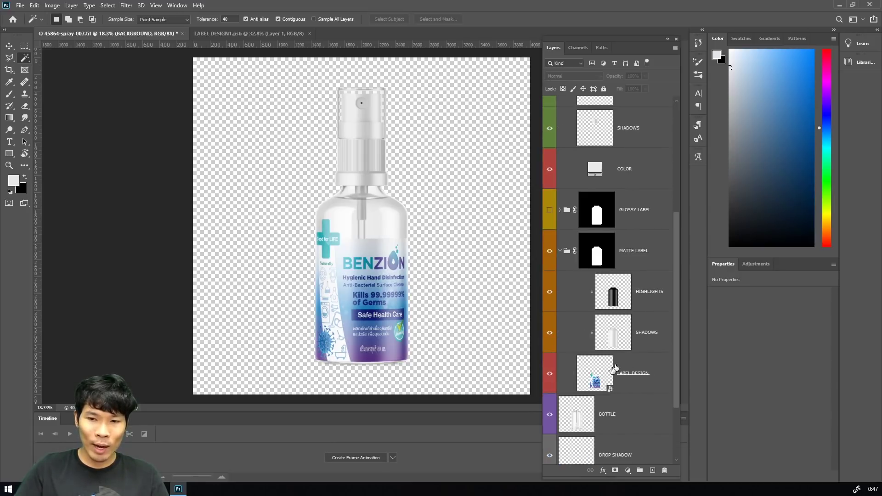
{"action": "scroll", "coordinate": [584, 377], "scroll_direction": "up", "scroll_amount": 2}
{"action": "scroll", "coordinate": [593, 360], "scroll_direction": "up", "scroll_amount": 2}
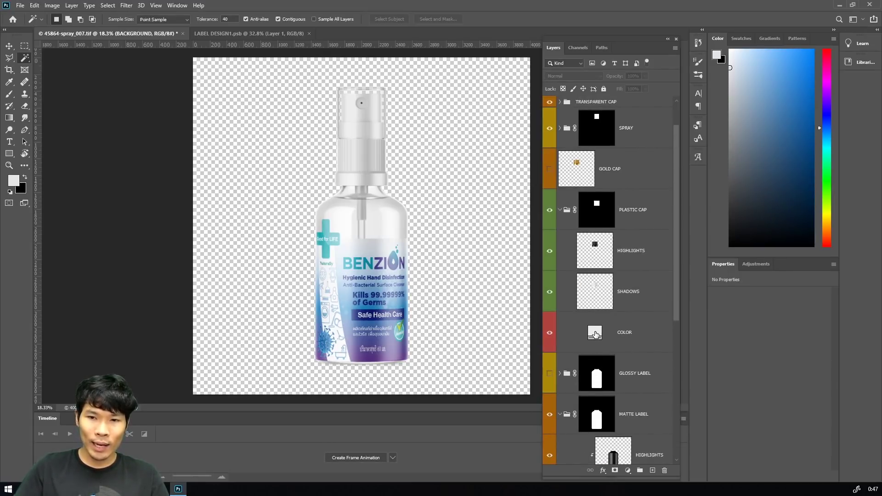
{"action": "left_click", "coordinate": [593, 335]}
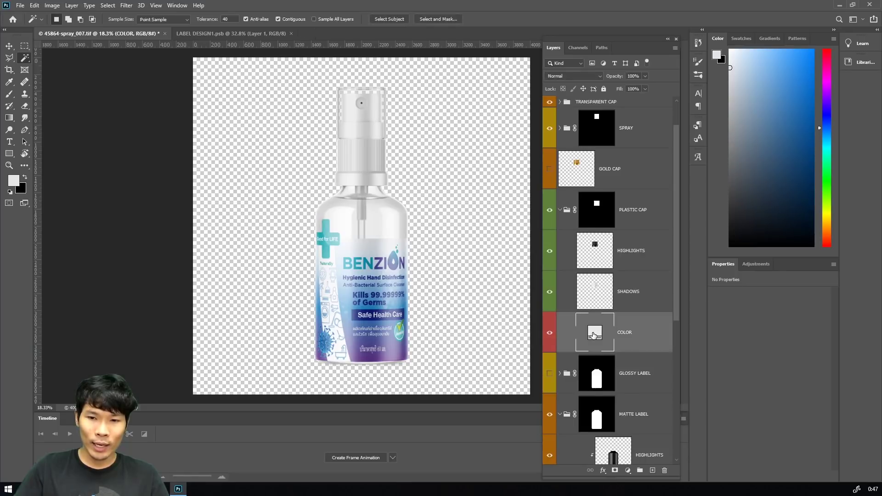
{"action": "double_click", "coordinate": [594, 335]}
{"action": "mouse_move", "coordinate": [450, 170]}
{"action": "left_mouse_down"}
{"action": "mouse_move", "coordinate": [433, 204]}
{"action": "mouse_move", "coordinate": [463, 209]}
{"action": "left_mouse_up"}
{"action": "left_click", "coordinate": [350, 329]}
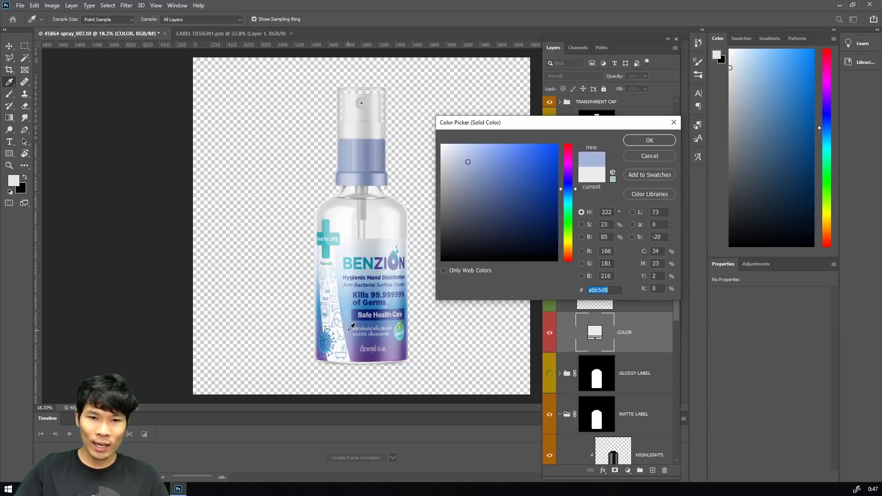
{"action": "left_click", "coordinate": [399, 348]}
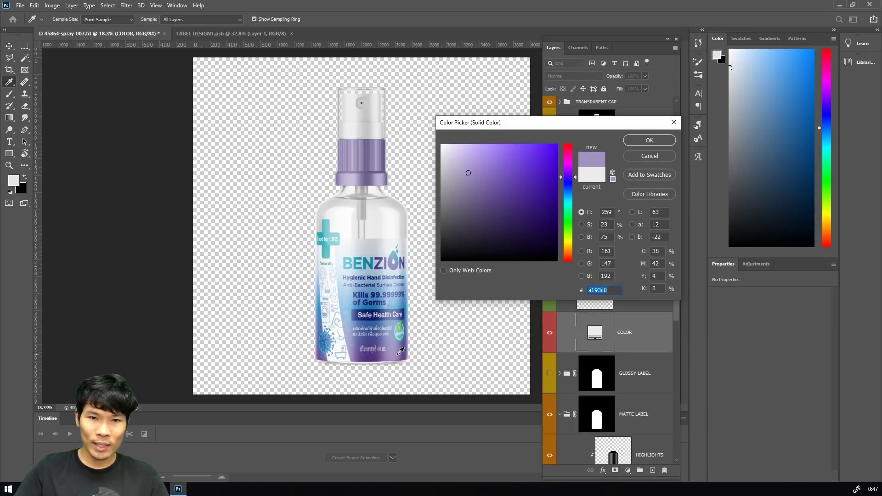
{"action": "left_click", "coordinate": [652, 142]}
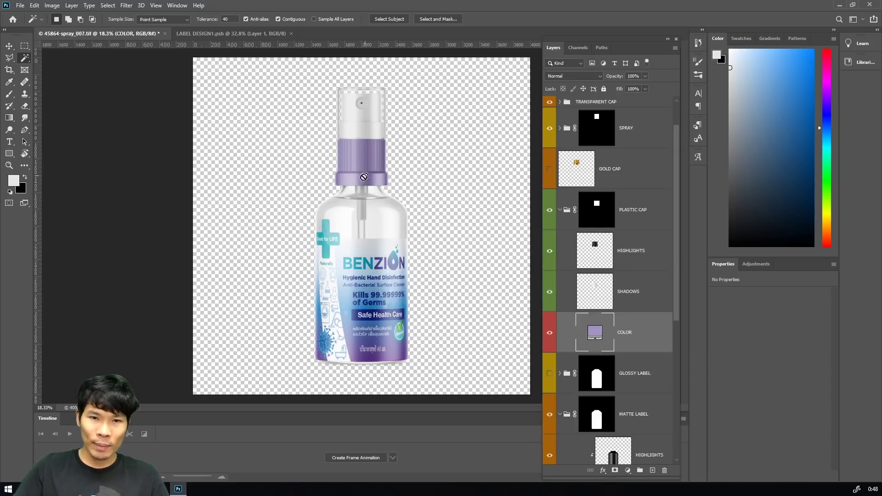
- Recheck the cap colour and keep it at #a193c0
{"action": "double_click", "coordinate": [596, 332]}
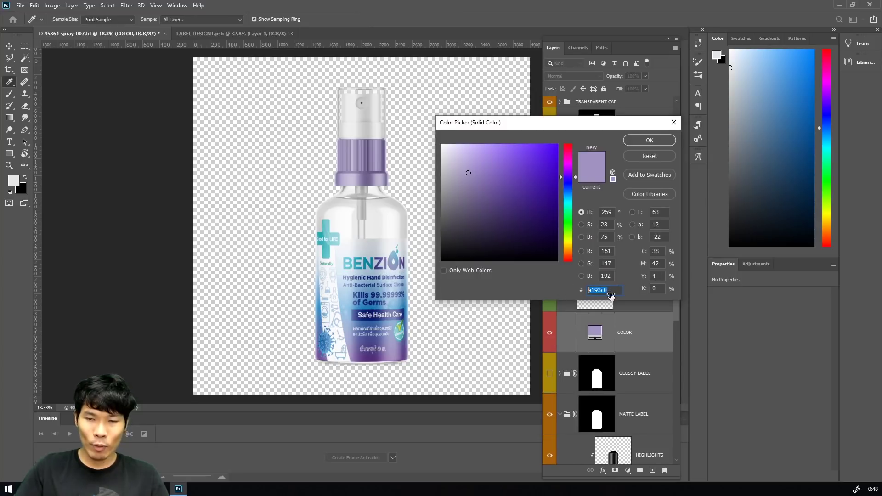
{"action": "key", "text": "alt"}
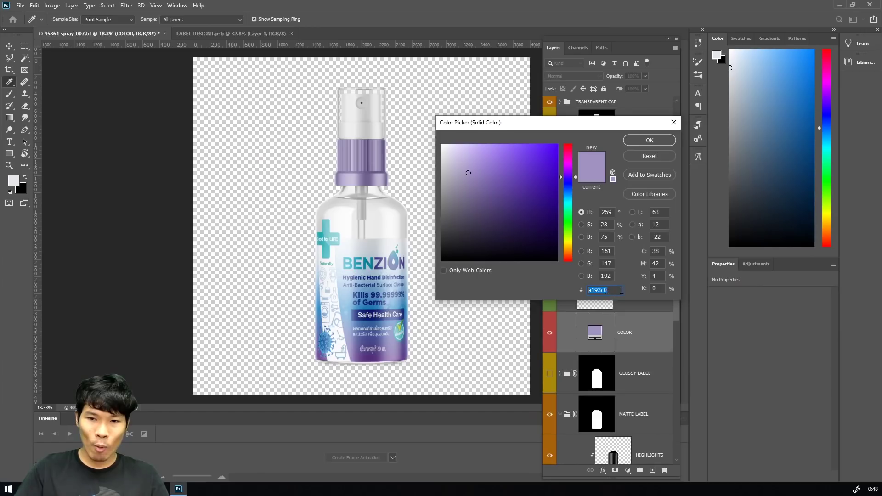
{"action": "left_click", "coordinate": [650, 141]}
{"action": "scroll", "coordinate": [604, 278], "scroll_direction": "up", "scroll_amount": 1}
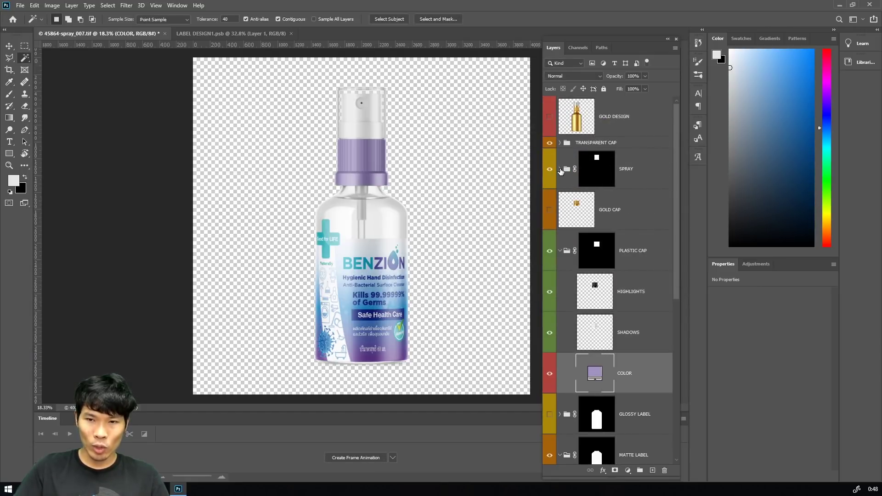
- Set the SPRAY group's COLOR fill to hex a193c0
{"action": "left_click", "coordinate": [560, 170]}
{"action": "left_click", "coordinate": [596, 294]}
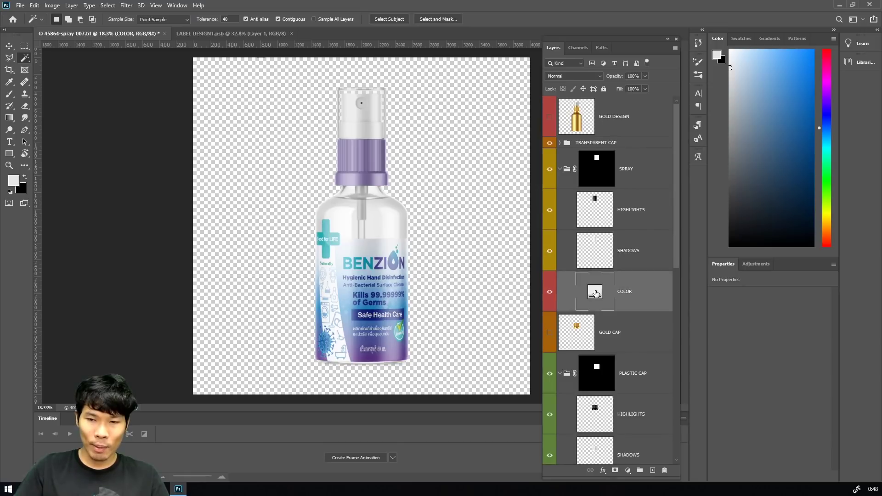
{"action": "double_click", "coordinate": [596, 294]}
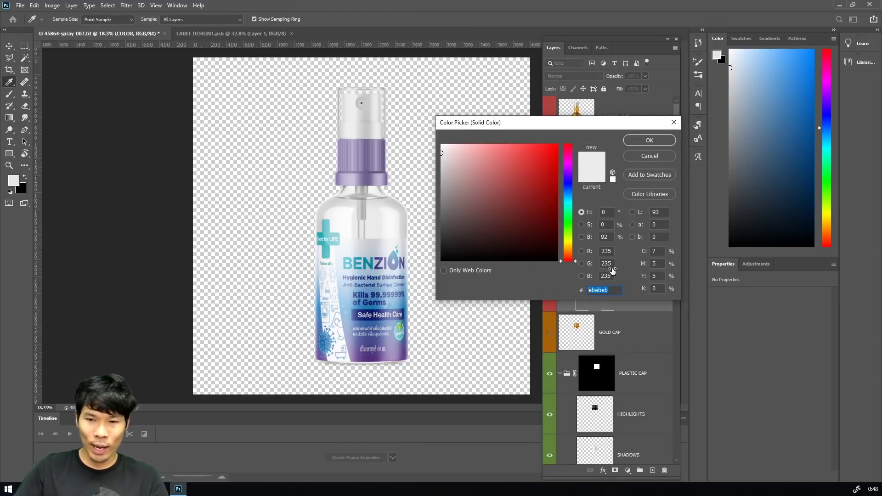
{"action": "type", "text": "a193c0"}
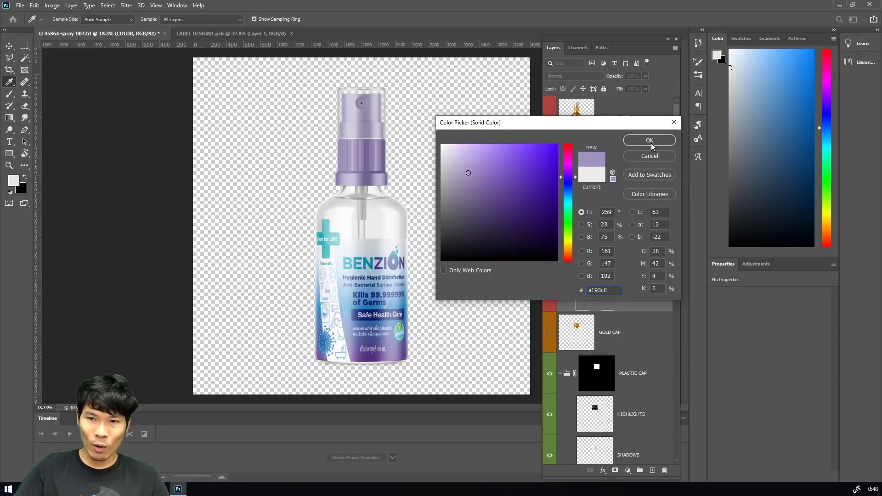
{"action": "left_click", "coordinate": [650, 142]}
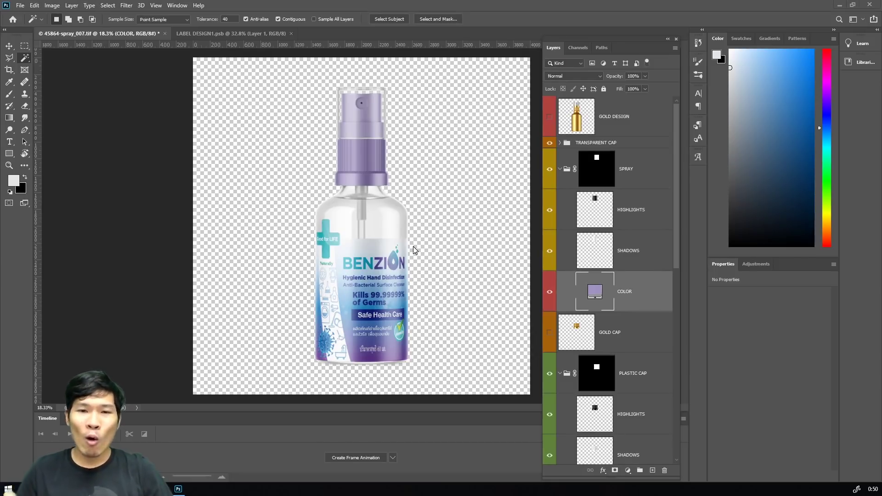
- Save the mockup to the Desktop as PNG '45864-spray_007' with default PNG options
{"action": "left_click", "coordinate": [21, 6]}
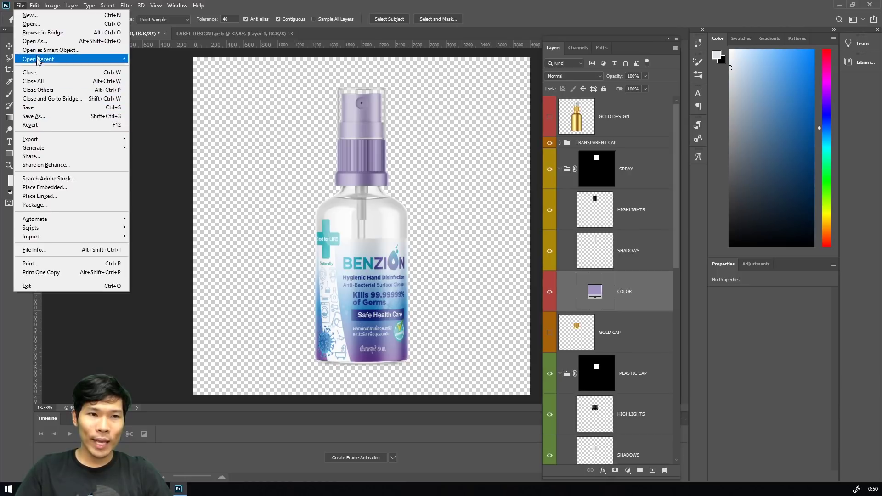
{"action": "left_click", "coordinate": [39, 117]}
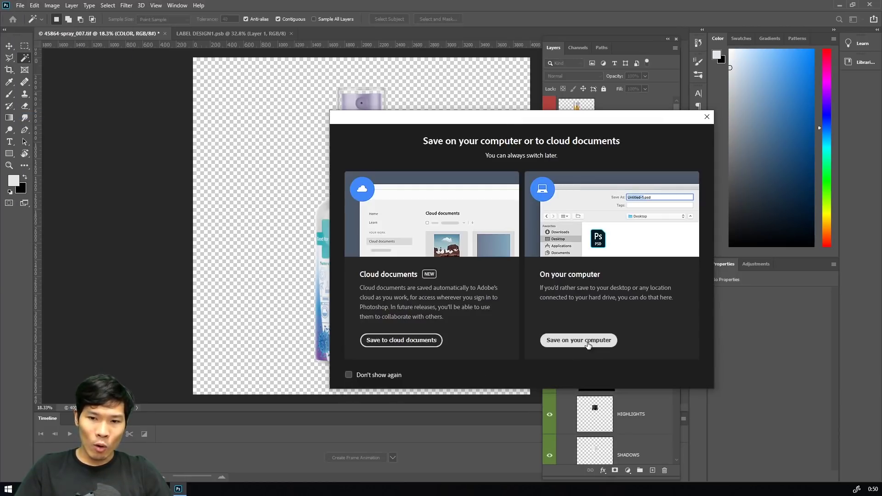
{"action": "left_click", "coordinate": [588, 343]}
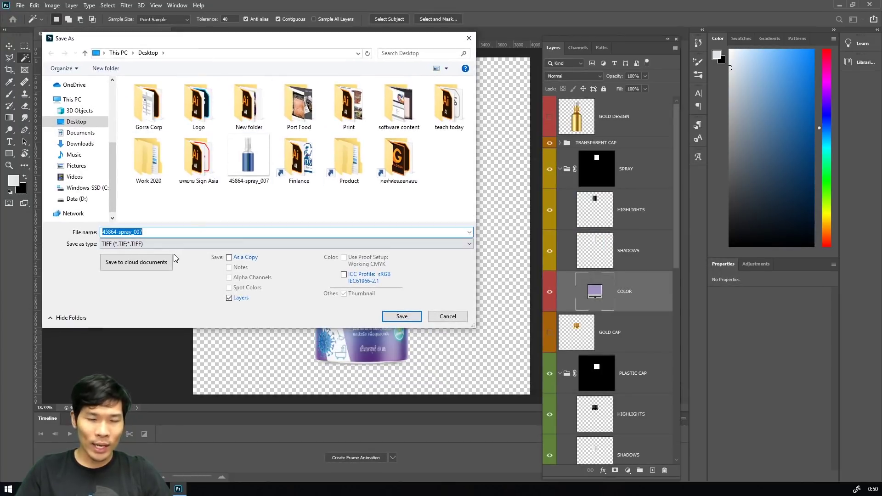
{"action": "left_click", "coordinate": [172, 244]}
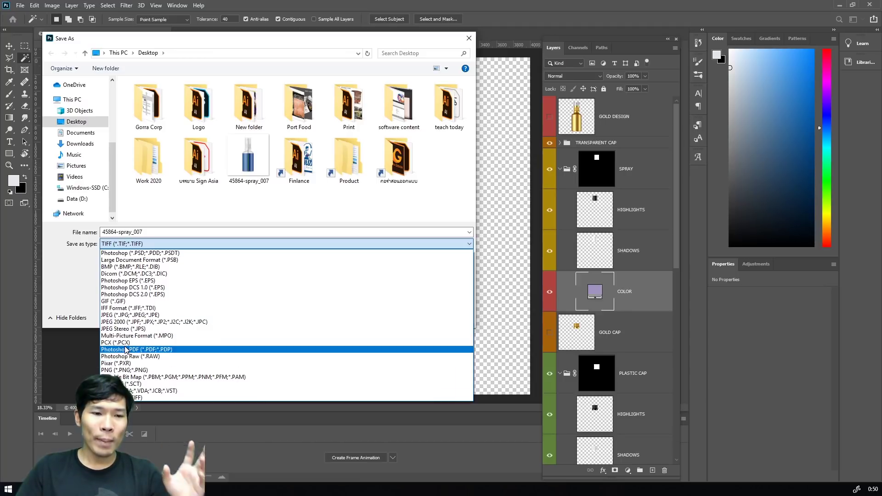
{"action": "left_click", "coordinate": [126, 371]}
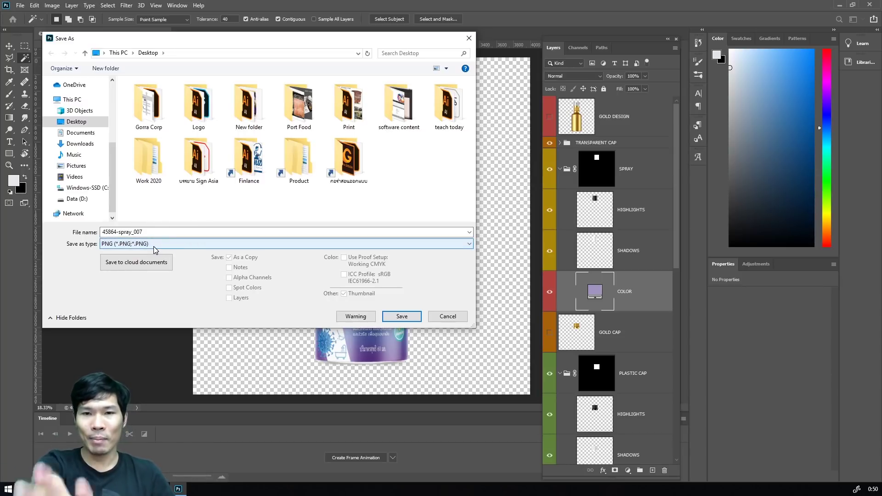
{"action": "left_click", "coordinate": [402, 316]}
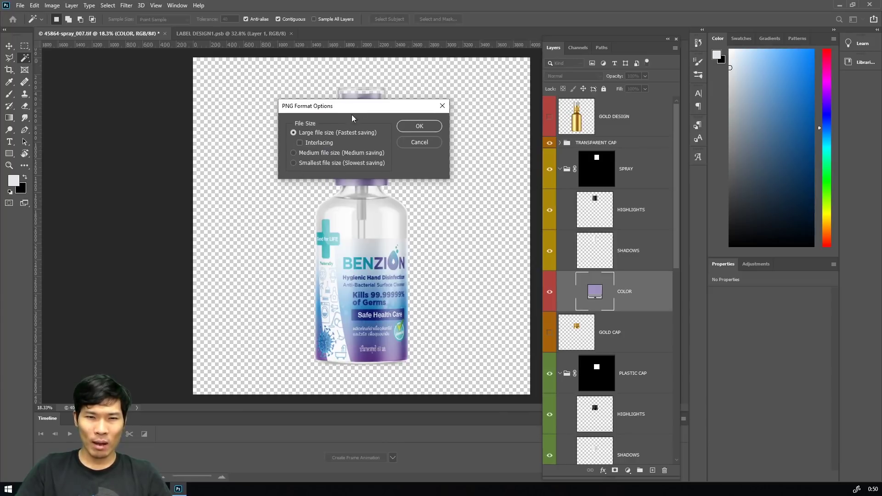
{"action": "left_click", "coordinate": [418, 127]}
{"action": "left_click", "coordinate": [843, 5]}
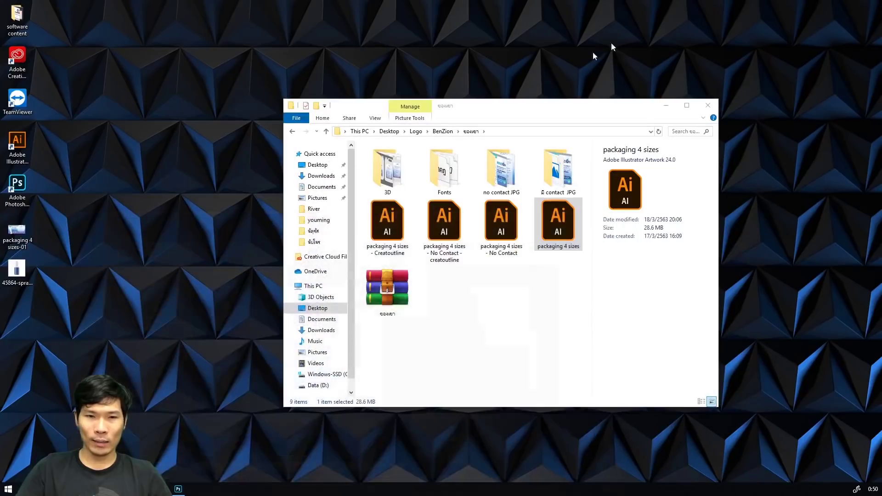
- Maximize the PNG in Photos and zoom in on the BENZION label text
{"action": "mouse_move", "coordinate": [518, 19]}
{"action": "left_mouse_down"}
{"action": "mouse_move", "coordinate": [276, 21]}
{"action": "mouse_move", "coordinate": [328, 21]}
{"action": "left_mouse_up"}
{"action": "left_click", "coordinate": [468, 21]}
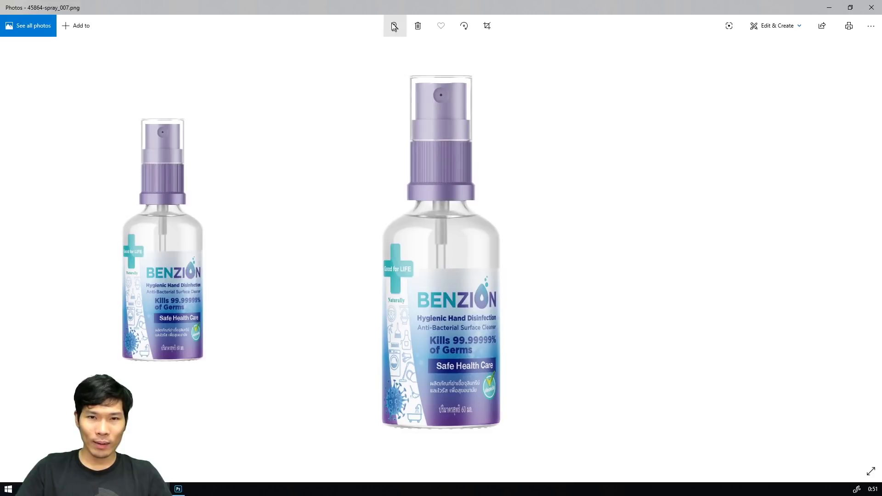
{"action": "left_click", "coordinate": [395, 26]}
{"action": "mouse_move", "coordinate": [479, 357]}
{"action": "left_mouse_down"}
{"action": "mouse_move", "coordinate": [483, 162]}
{"action": "mouse_move", "coordinate": [381, 404]}
{"action": "left_mouse_up"}
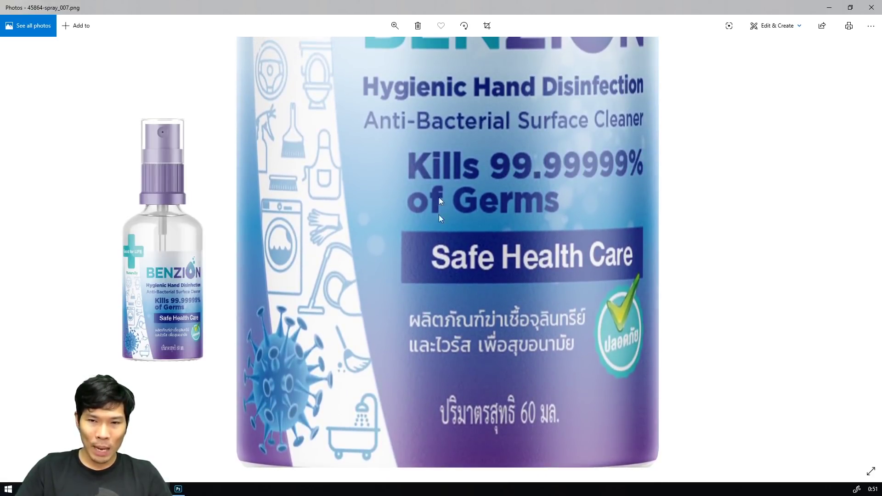
{"action": "scroll", "coordinate": [440, 199], "scroll_direction": "up", "scroll_amount": 5}
{"action": "scroll", "coordinate": [437, 350], "scroll_direction": "up", "scroll_amount": 2}
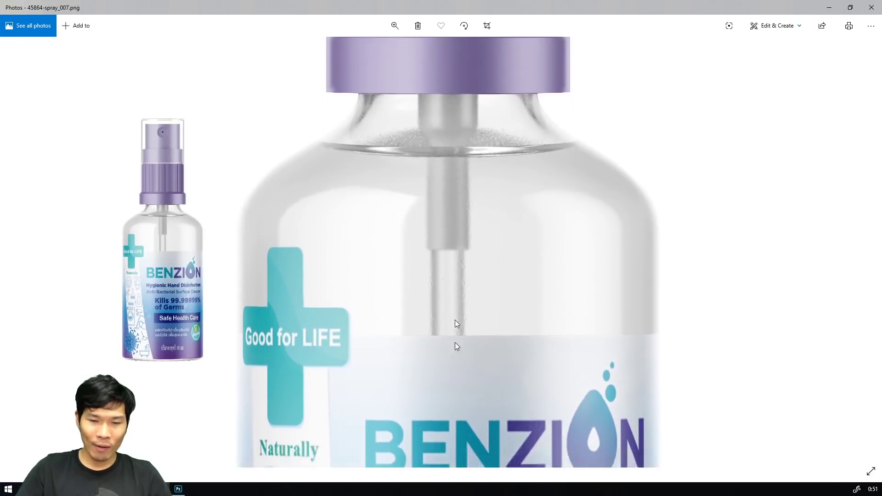
{"action": "left_click_drag", "start_coordinate": [456, 324], "coordinate": [456, 228]}
{"action": "left_click_drag", "start_coordinate": [438, 333], "coordinate": [424, 315]}
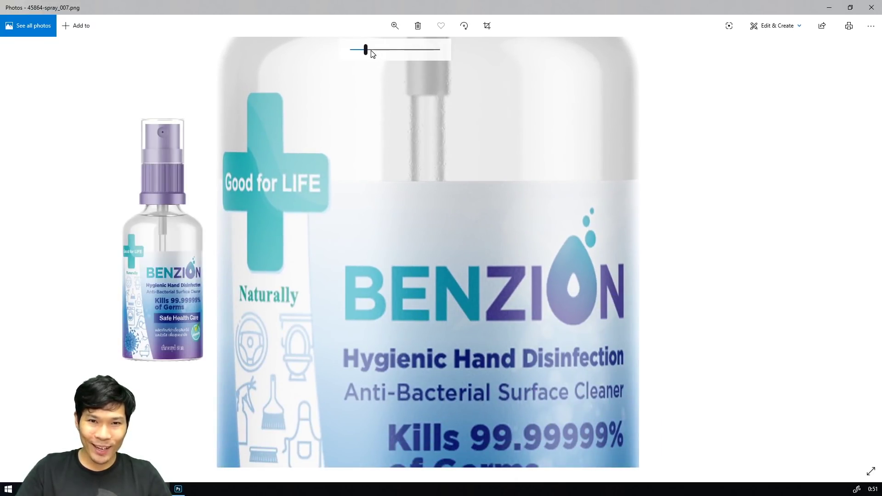
{"action": "left_click_drag", "start_coordinate": [372, 54], "coordinate": [398, 48]}
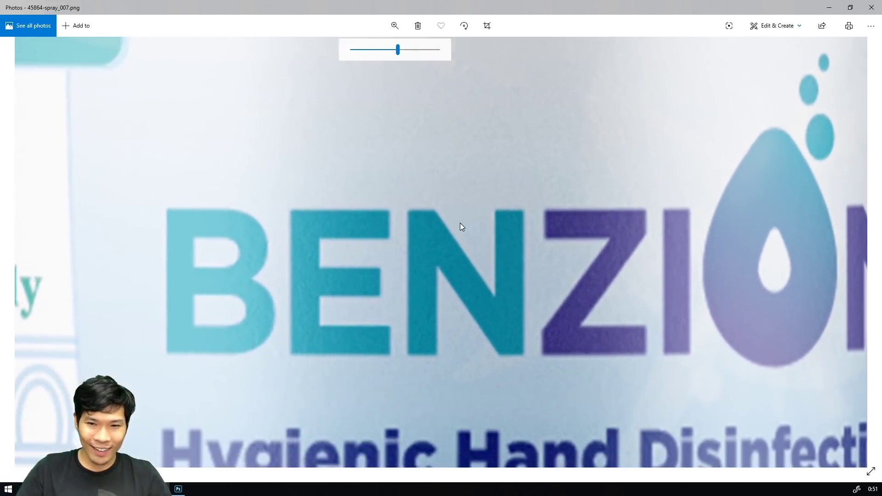
{"action": "left_click_drag", "start_coordinate": [478, 307], "coordinate": [451, 212]}
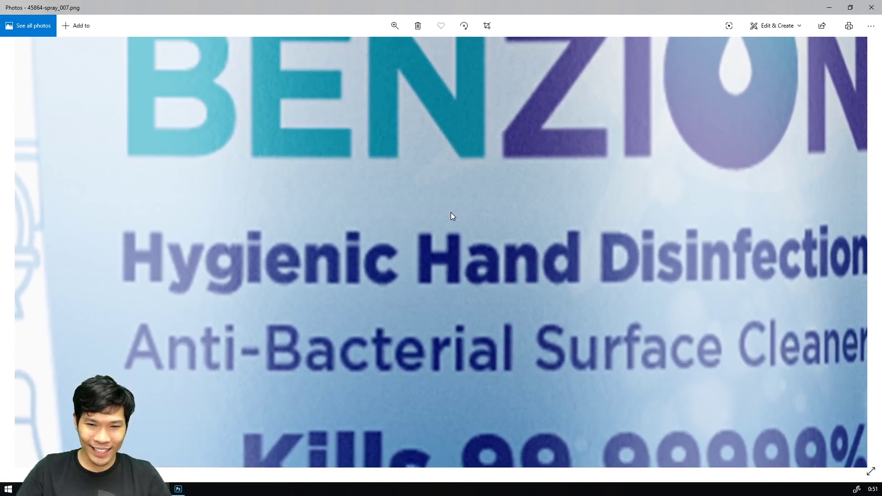
- Inspect the ribbed purple cap and nozzle spray hole, then zoom back to fit
{"action": "scroll", "coordinate": [454, 226], "scroll_direction": "up", "scroll_amount": 5}
{"action": "scroll", "coordinate": [477, 322], "scroll_direction": "up", "scroll_amount": 3}
{"action": "scroll", "coordinate": [473, 339], "scroll_direction": "up", "scroll_amount": 3}
{"action": "scroll", "coordinate": [414, 230], "scroll_direction": "up", "scroll_amount": 2}
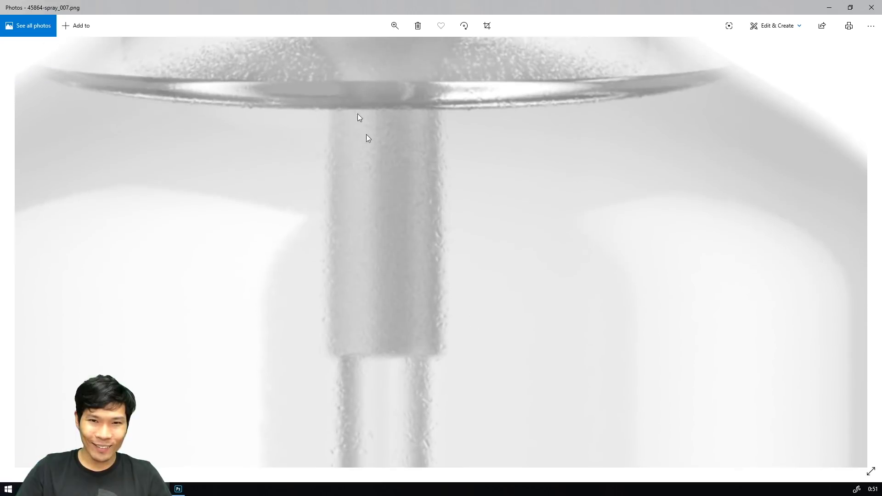
{"action": "left_click_drag", "start_coordinate": [395, 54], "coordinate": [407, 366]}
{"action": "left_click_drag", "start_coordinate": [389, 168], "coordinate": [385, 221]}
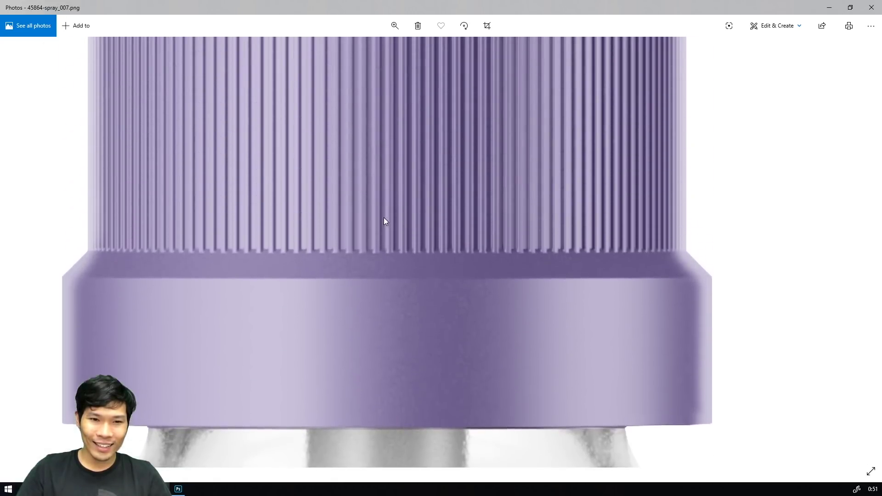
{"action": "scroll", "coordinate": [388, 239], "scroll_direction": "up", "scroll_amount": 3}
{"action": "scroll", "coordinate": [395, 276], "scroll_direction": "up", "scroll_amount": 1}
{"action": "scroll", "coordinate": [416, 197], "scroll_direction": "up", "scroll_amount": 3}
{"action": "scroll", "coordinate": [437, 363], "scroll_direction": "up", "scroll_amount": 3}
{"action": "mouse_move", "coordinate": [425, 253]}
{"action": "left_mouse_down"}
{"action": "mouse_move", "coordinate": [426, 305]}
{"action": "mouse_move", "coordinate": [428, 233]}
{"action": "mouse_move", "coordinate": [457, 282]}
{"action": "mouse_move", "coordinate": [445, 264]}
{"action": "left_mouse_up"}
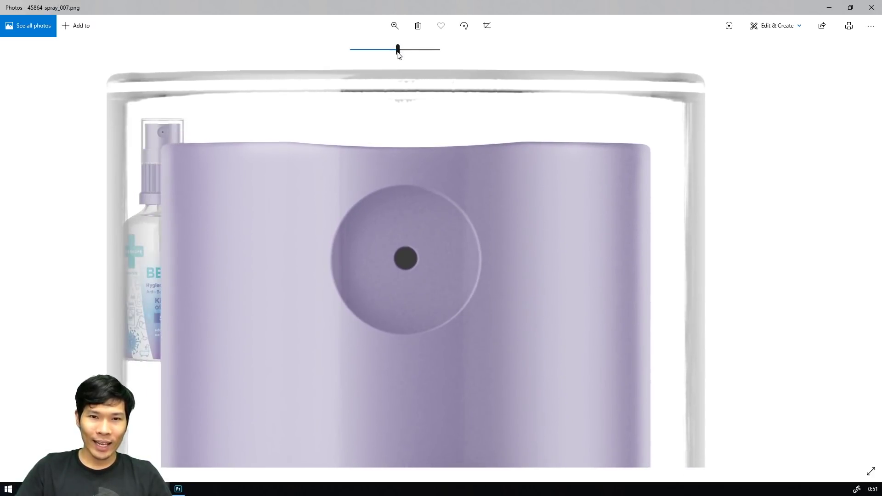
{"action": "left_click_drag", "start_coordinate": [398, 50], "coordinate": [348, 56]}
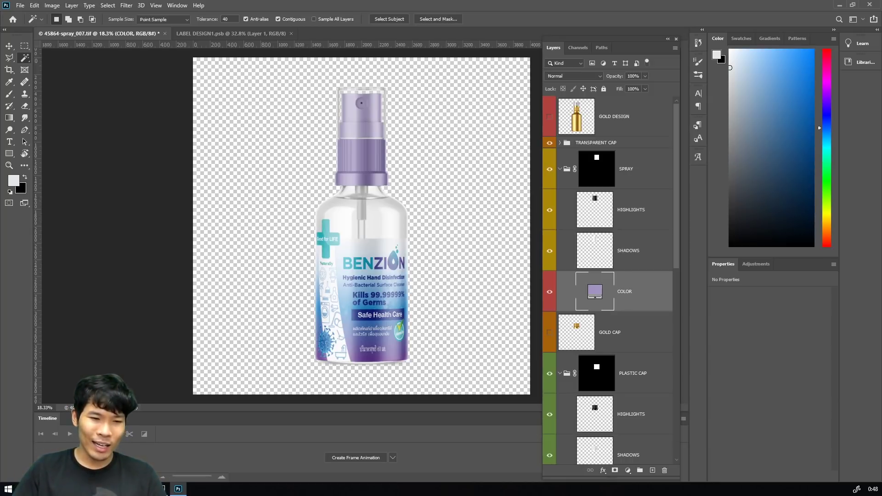
- Change the Yellow Images search from spray to soccer mockups
{"action": "scroll", "coordinate": [483, 287], "scroll_direction": "up", "scroll_amount": 5}
{"action": "scroll", "coordinate": [483, 287], "scroll_direction": "up", "scroll_amount": 2}
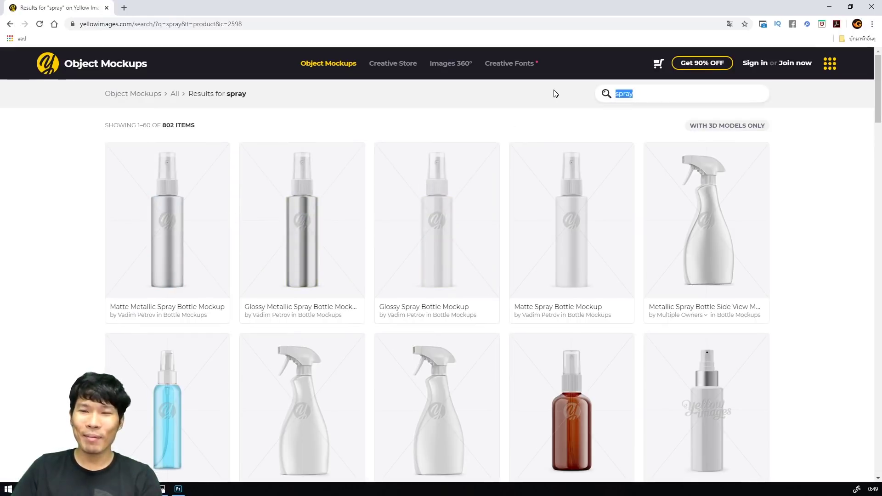
{"action": "type", "text": "soc"}
{"action": "key", "text": "Return"}
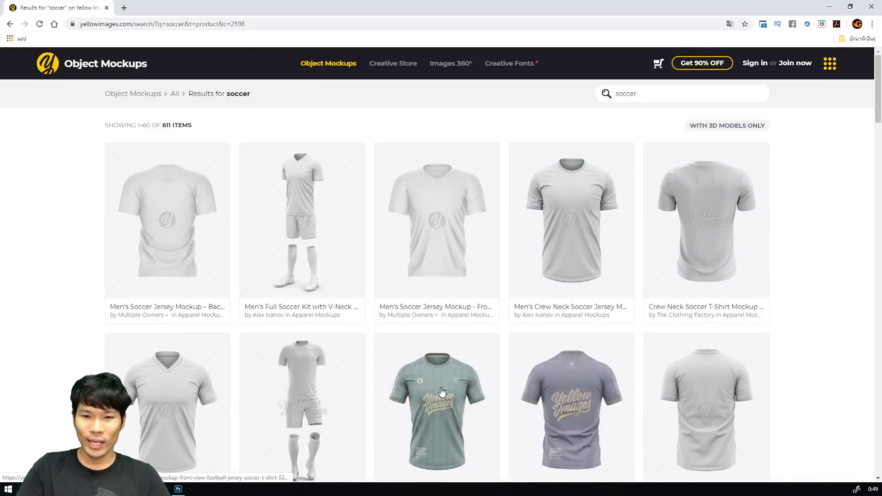
- Browse the soccer jersey results, then minimize Chrome to return to Photoshop
{"action": "scroll", "coordinate": [383, 364], "scroll_direction": "down", "scroll_amount": 4}
{"action": "scroll", "coordinate": [382, 365], "scroll_direction": "down", "scroll_amount": 2}
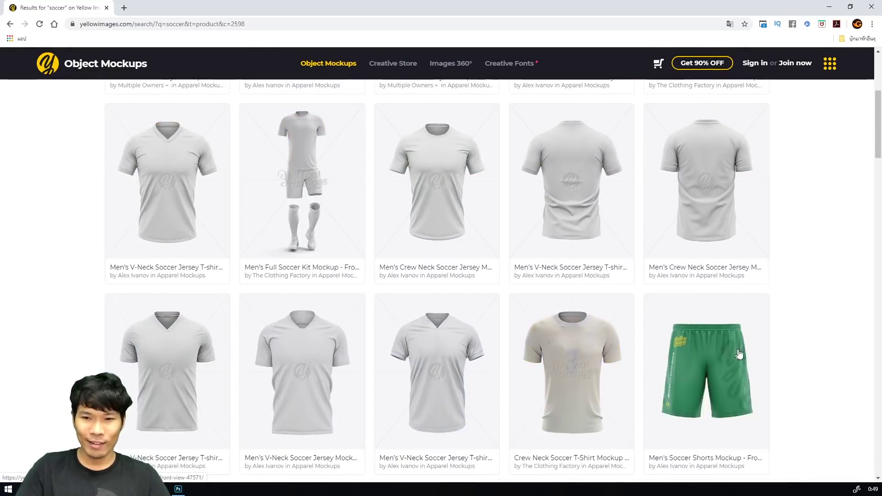
{"action": "scroll", "coordinate": [745, 354], "scroll_direction": "down", "scroll_amount": 1}
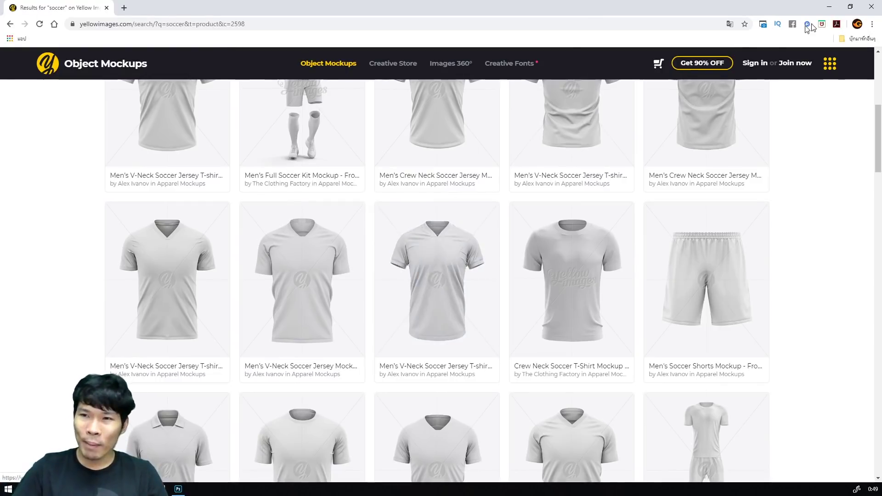
{"action": "left_click", "coordinate": [837, 7]}
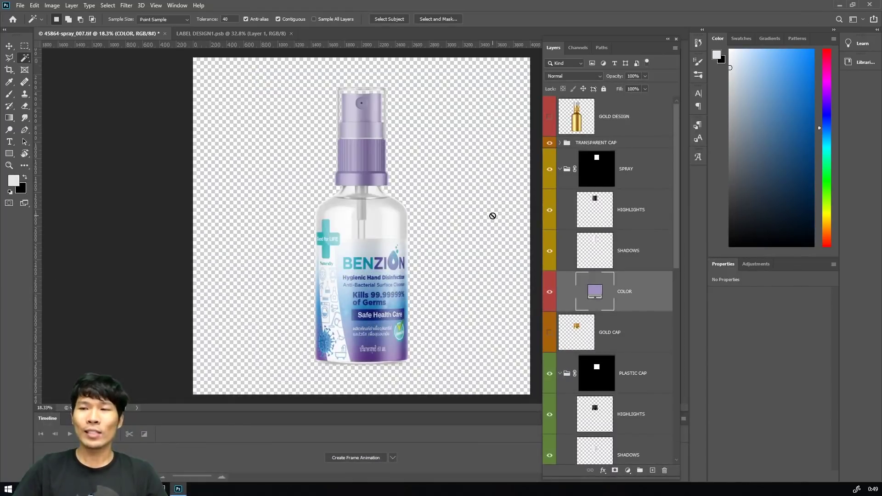